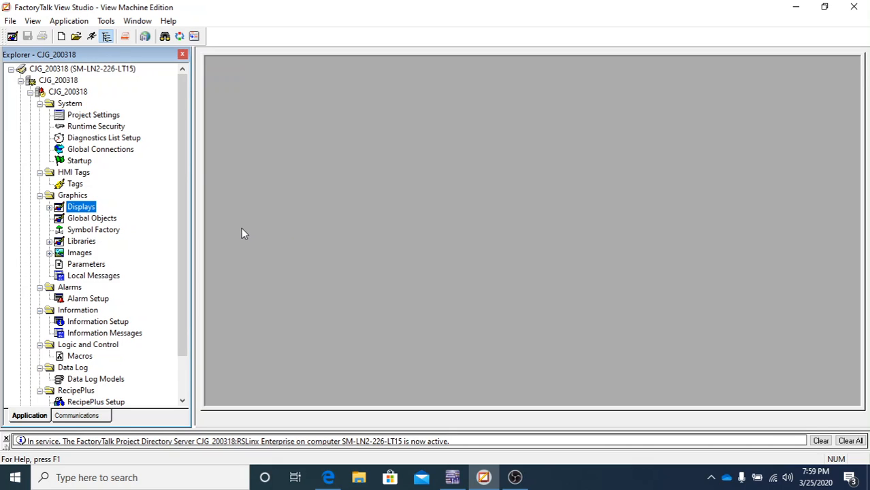
- Expand Graphics > Displays to reveal [ALARM], [DIAGNOSTICS], [INFORMATION] and MAIN
click(49, 207)
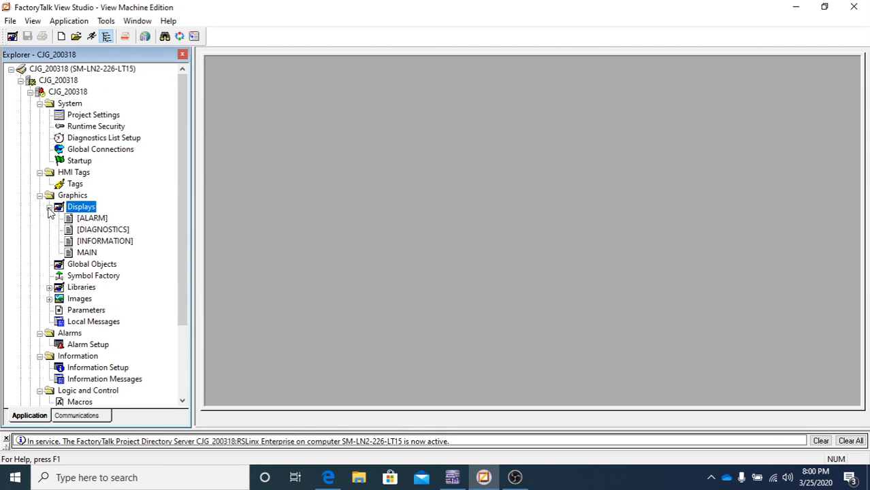
- Open the MAIN display from the Displays folder in the editor
double_click(87, 252)
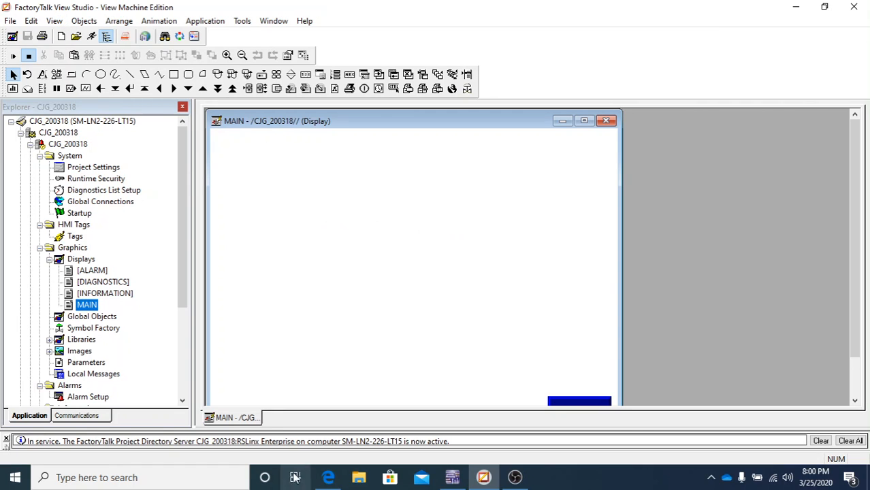
click(54, 20)
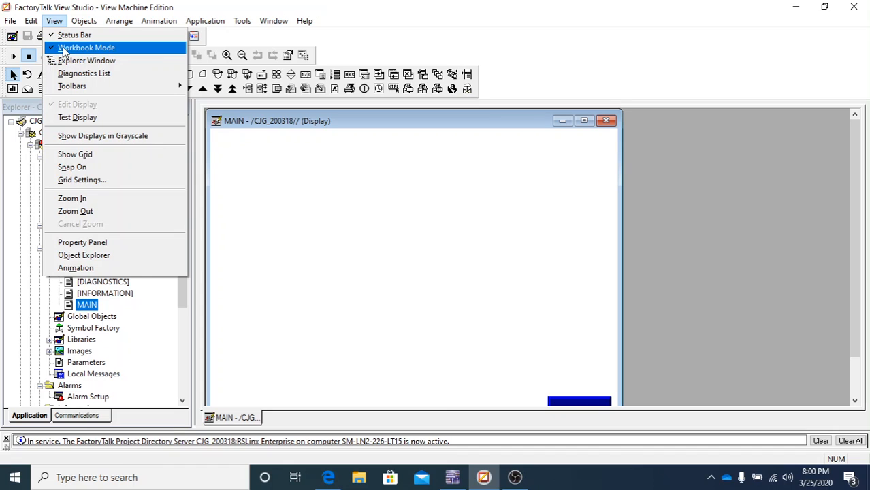
click(66, 49)
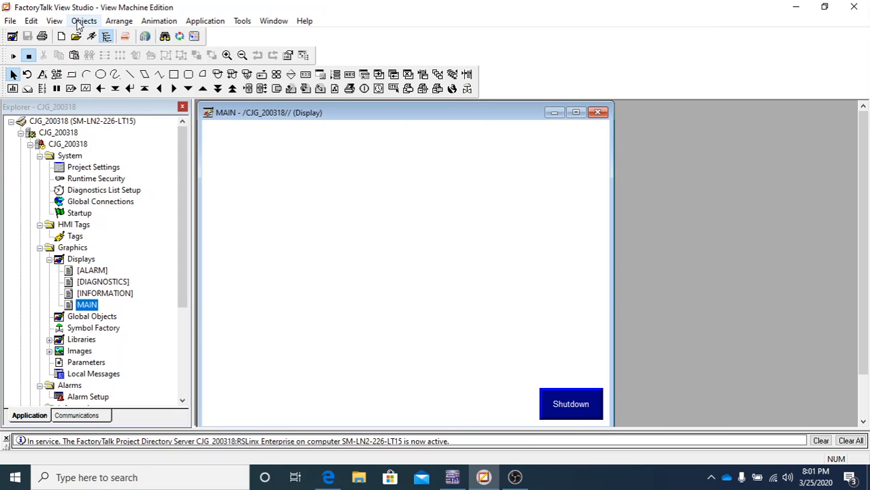
click(54, 21)
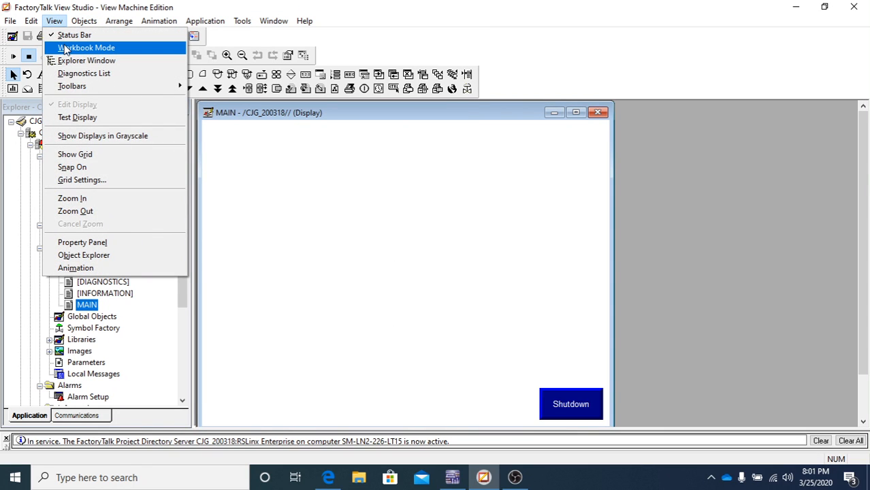
click(66, 48)
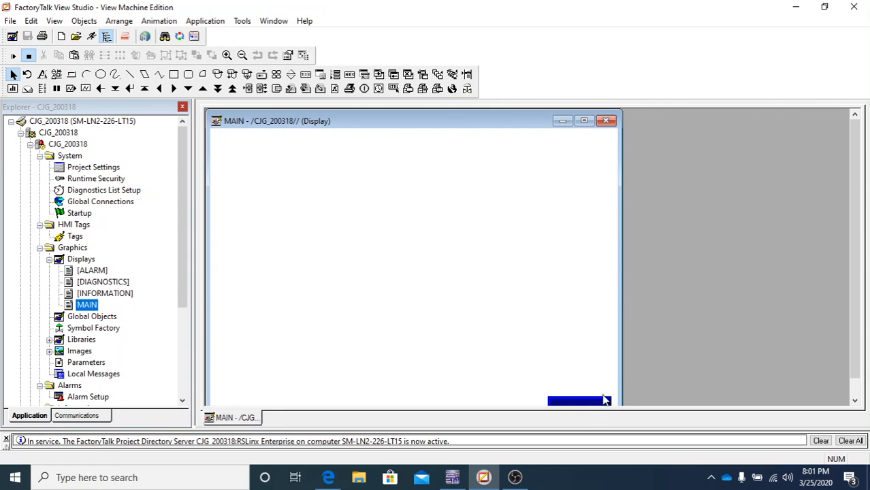
- Maximize the MAIN display window and scroll its canvas to show the Shutdown button
click(856, 395)
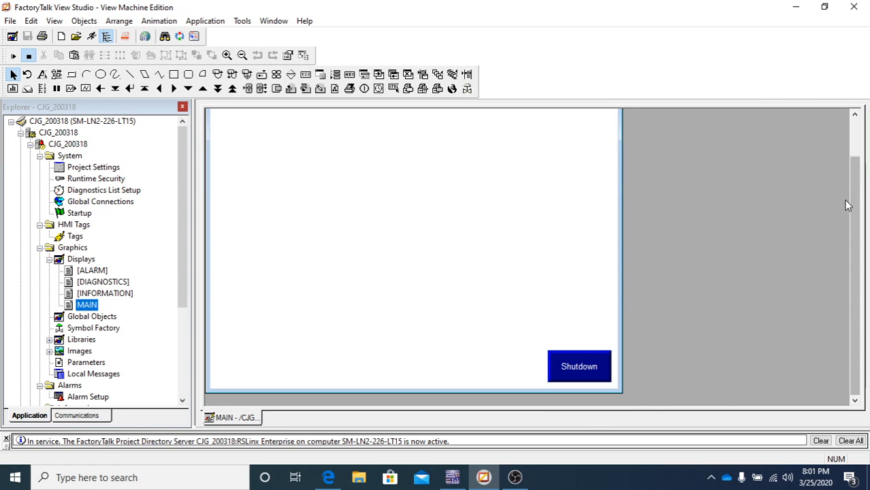
click(856, 136)
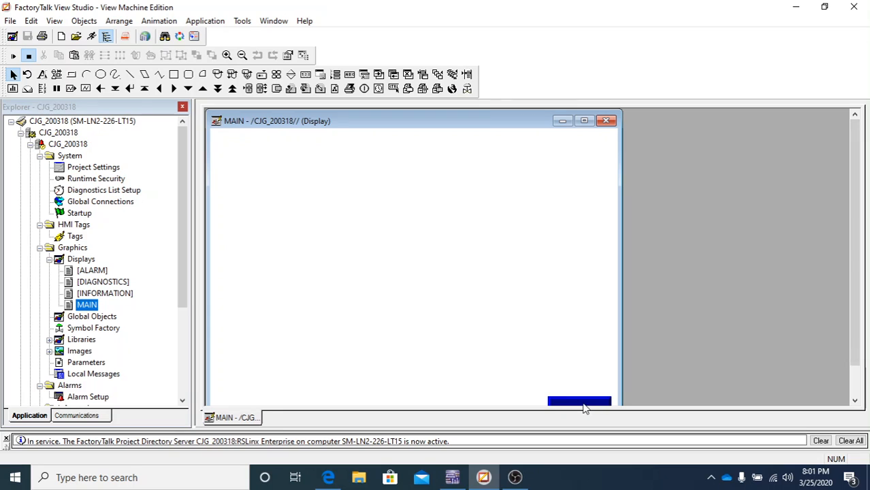
click(584, 121)
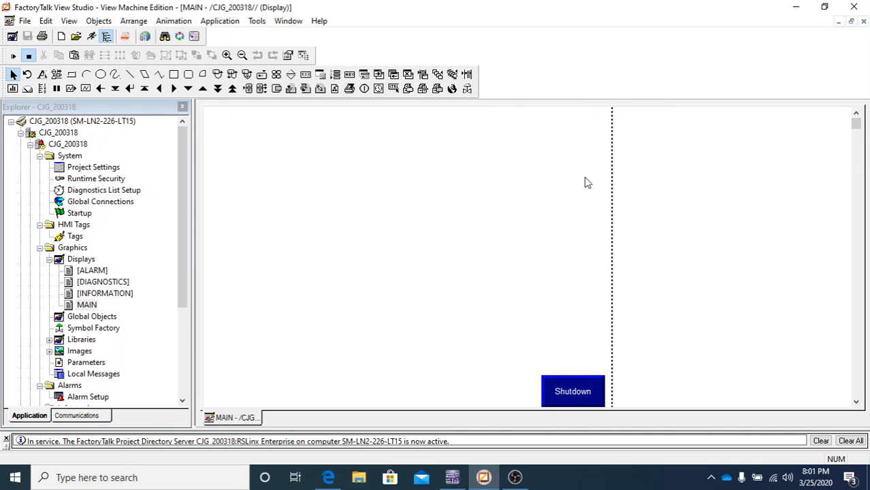
click(856, 402)
click(857, 402)
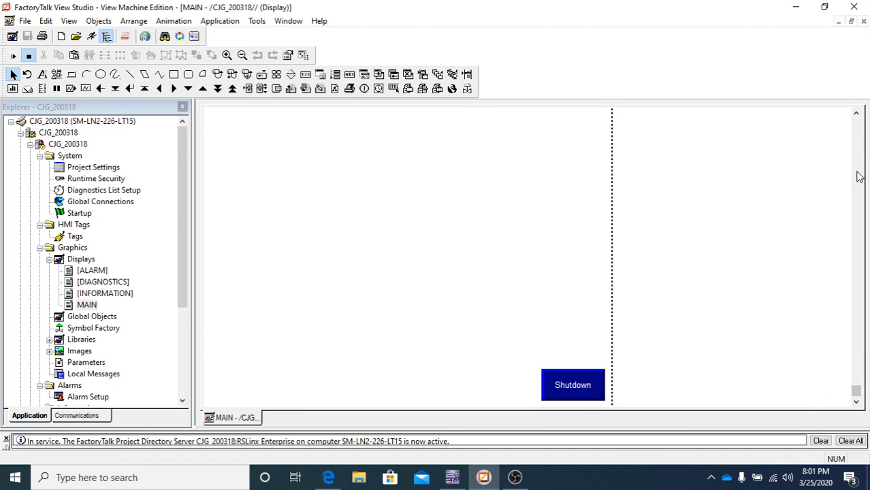
click(856, 129)
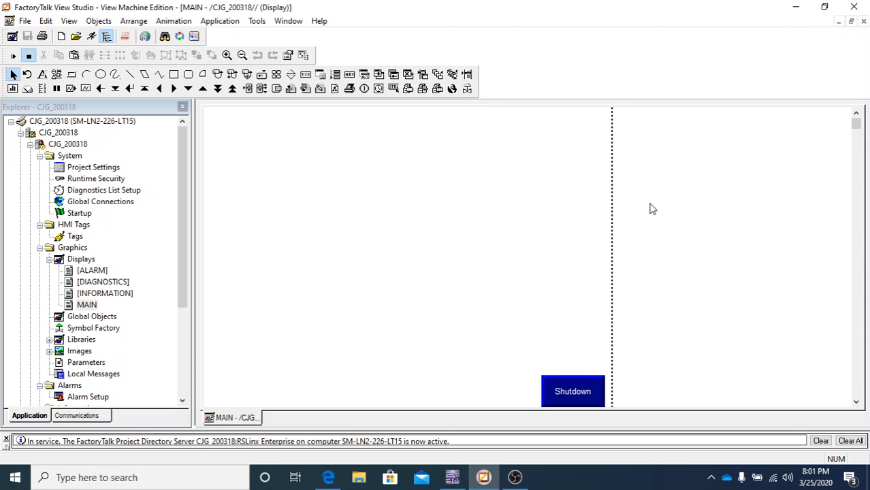
- Minimize, restore and re-maximize the application, then minimize the MAIN display window
click(795, 6)
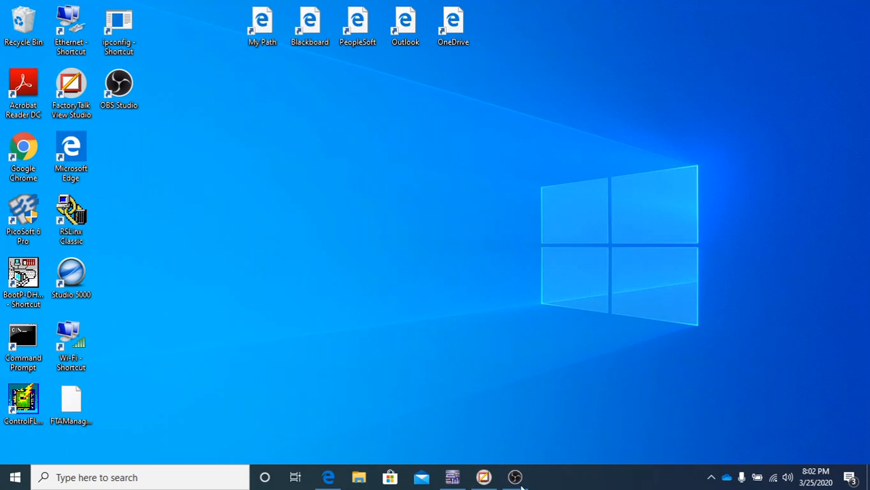
click(483, 477)
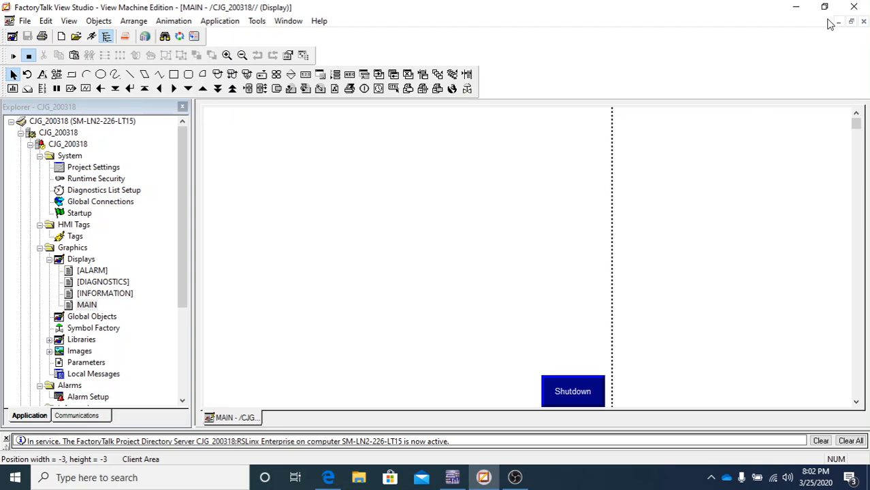
click(824, 7)
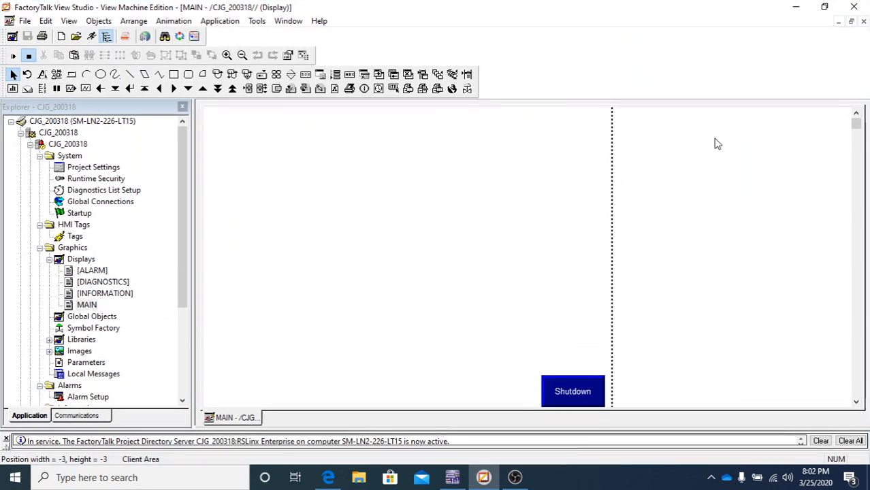
click(703, 109)
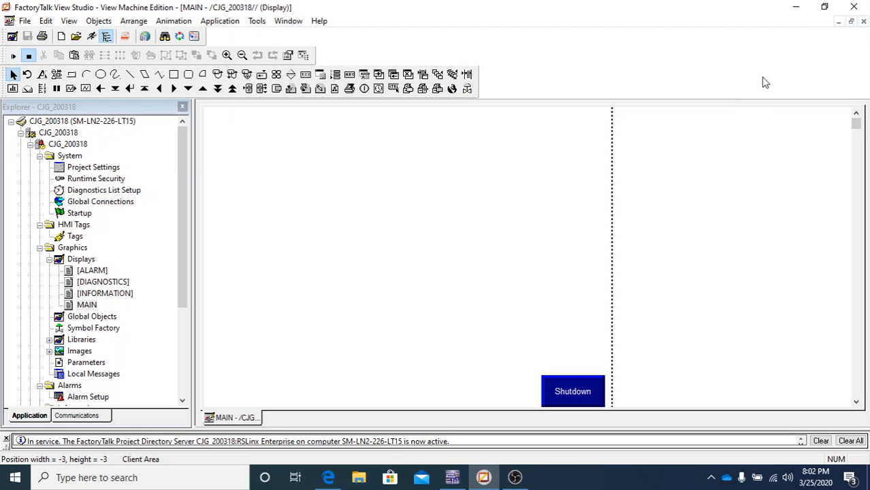
click(839, 21)
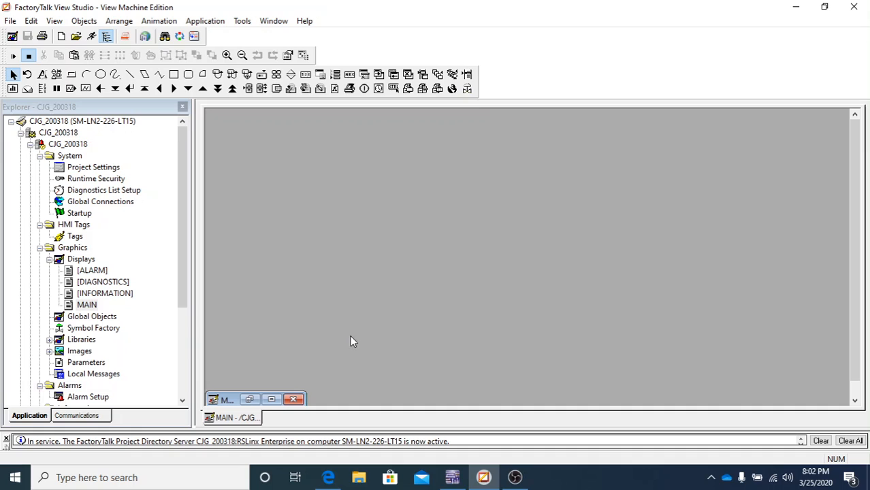
- Restore the minimized MAIN display to a maximized window showing Shutdown
double_click(245, 399)
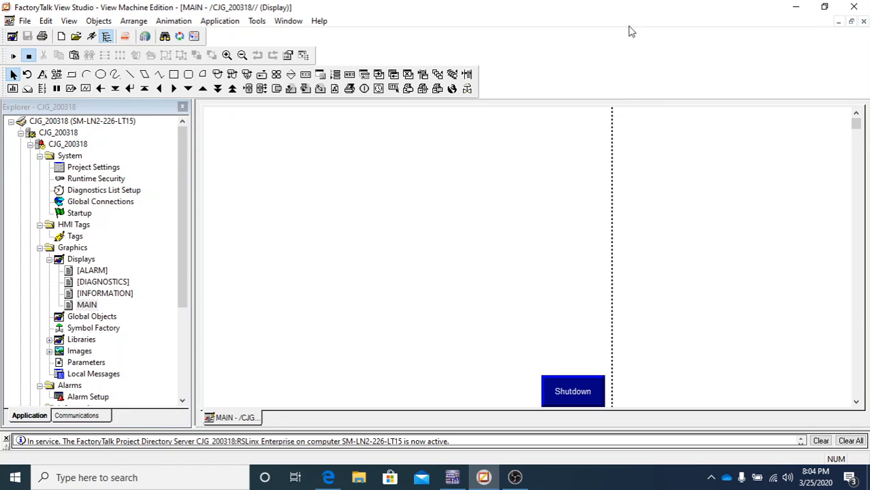
click(863, 21)
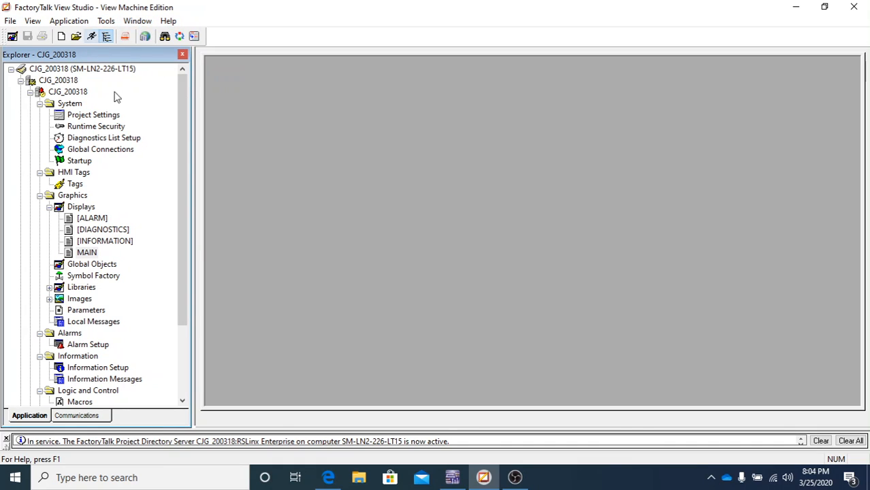
double_click(85, 253)
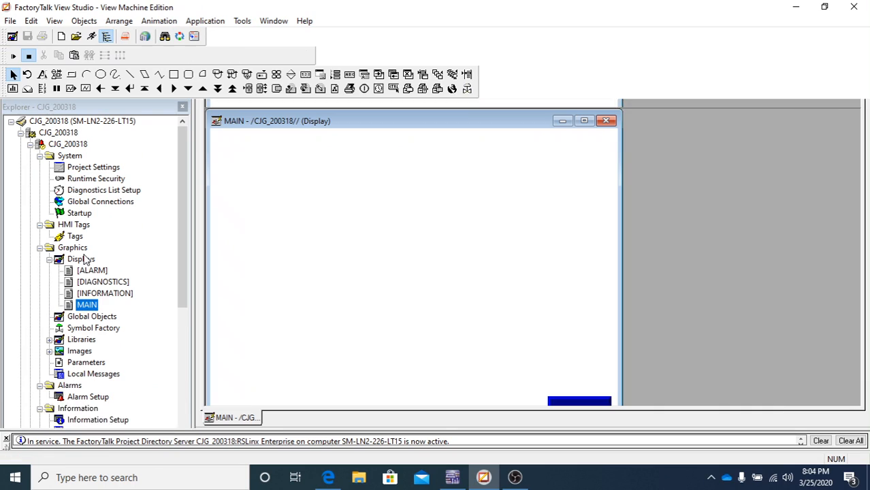
click(583, 122)
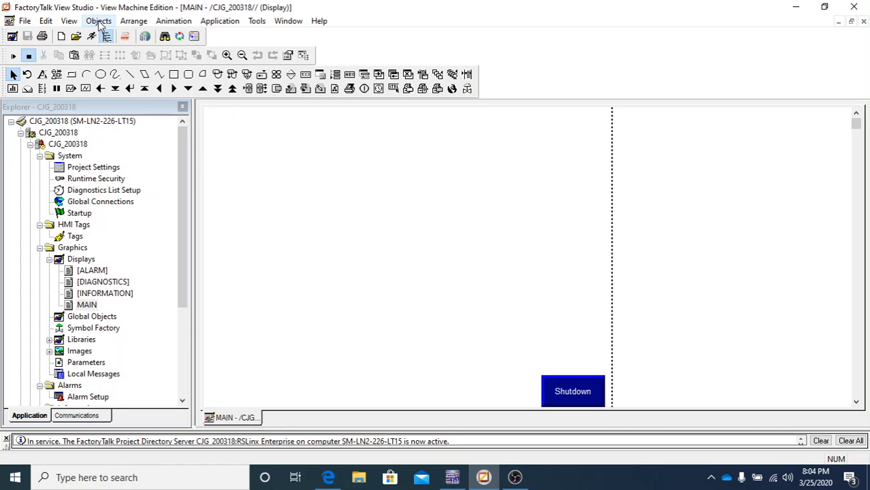
- Draw a text box near MAIN's top left with the Text tool and move its properties aside
click(99, 22)
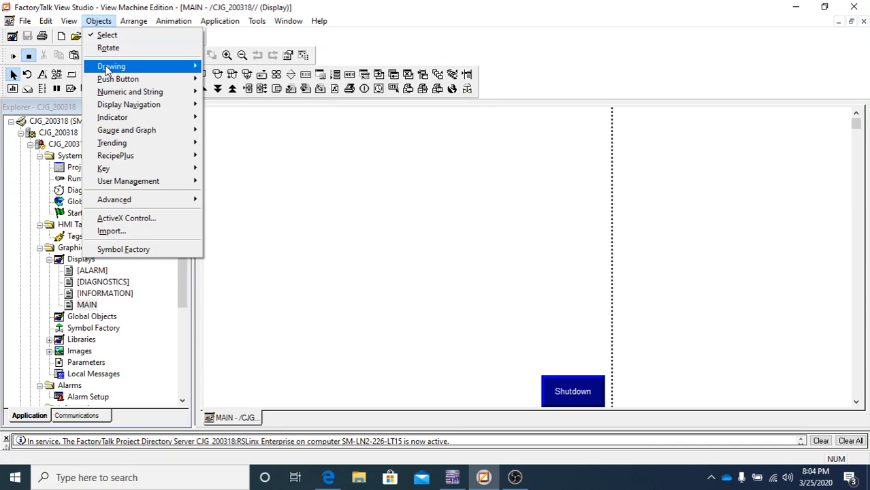
mouse_move(108, 71)
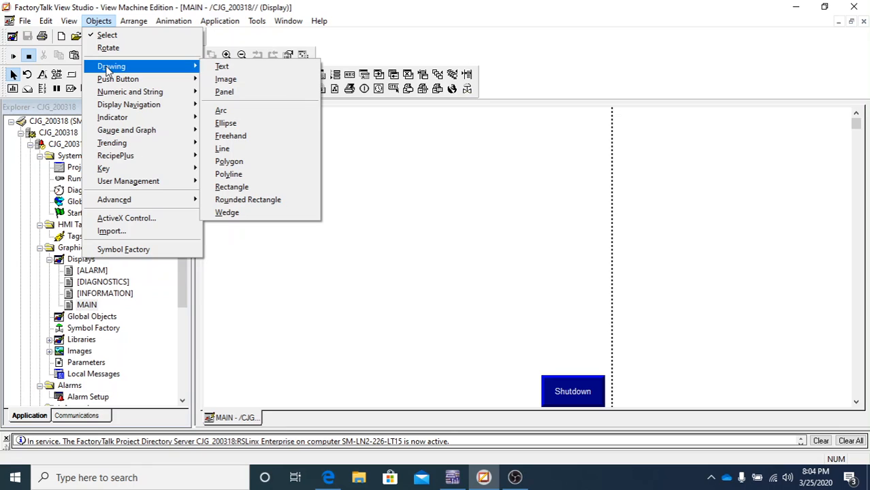
click(221, 68)
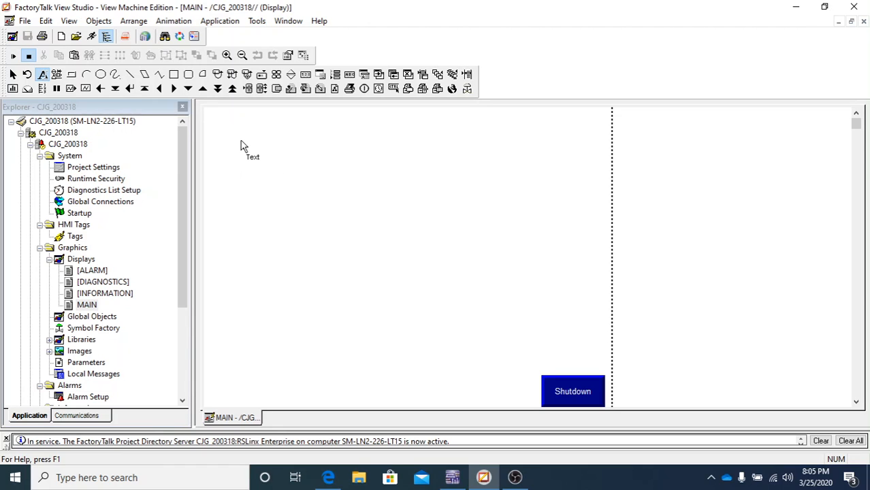
drag(241, 141, 427, 178)
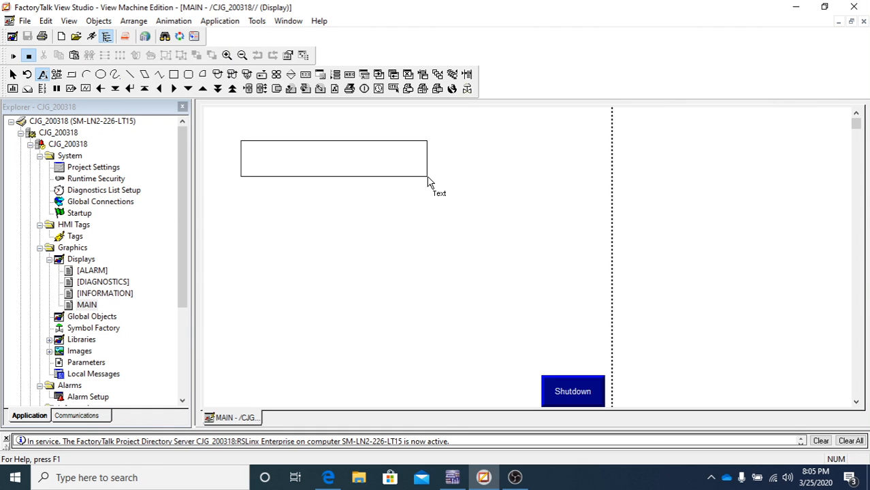
drag(428, 180, 429, 179)
drag(248, 21, 694, 37)
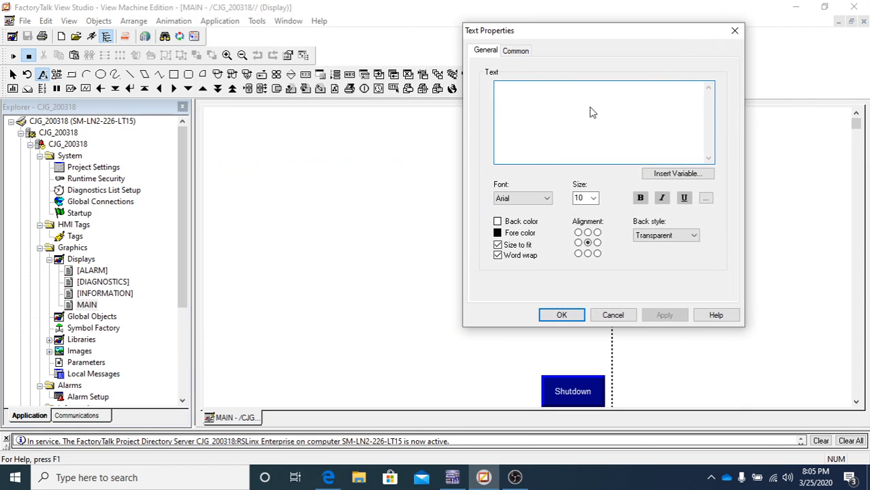
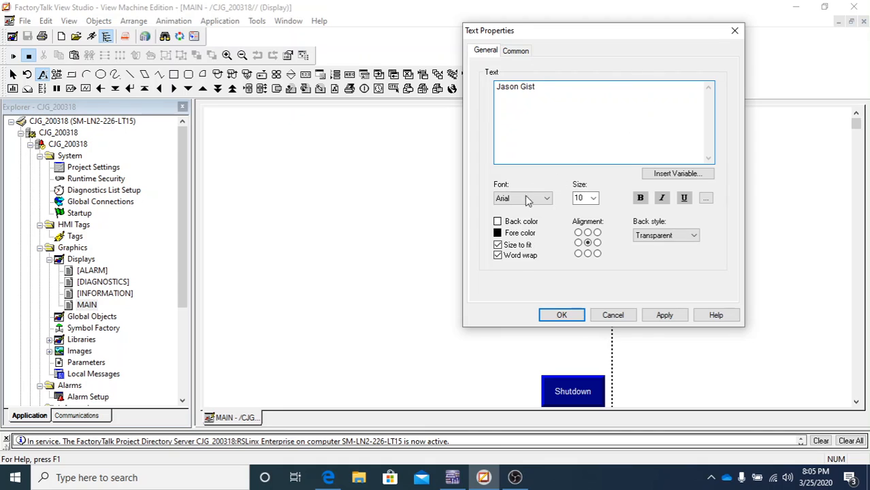
- Enter the person's name as the label text and set its font to Calibri
click(665, 317)
click(665, 316)
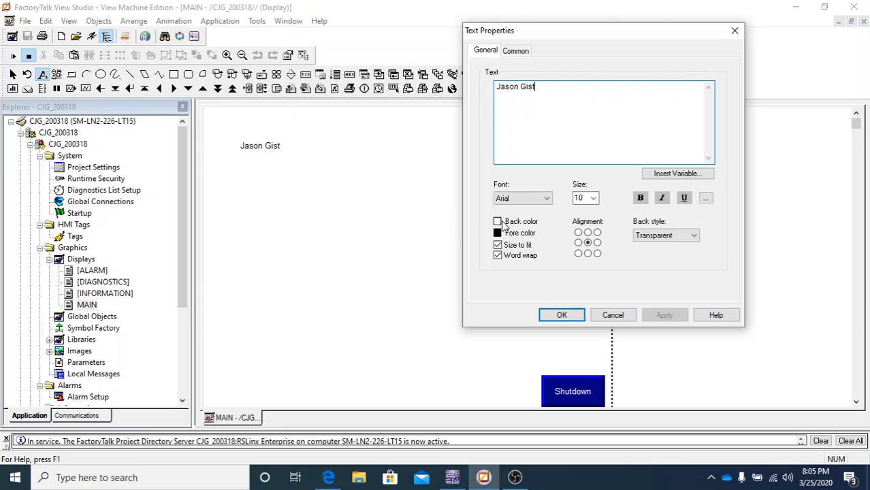
click(546, 198)
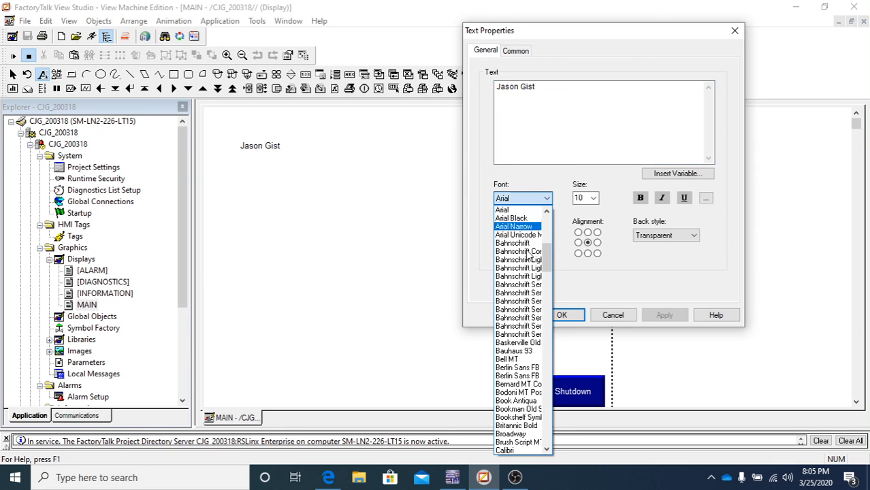
scroll(528, 353, down, 2)
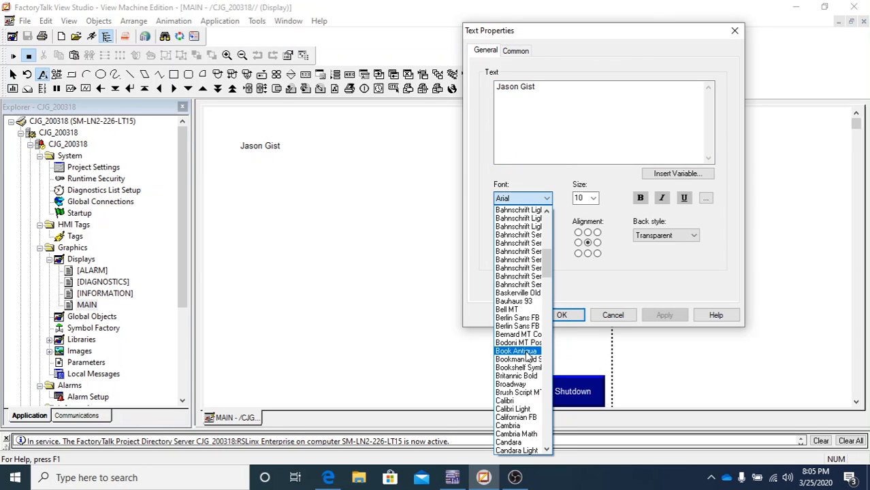
click(518, 404)
click(664, 316)
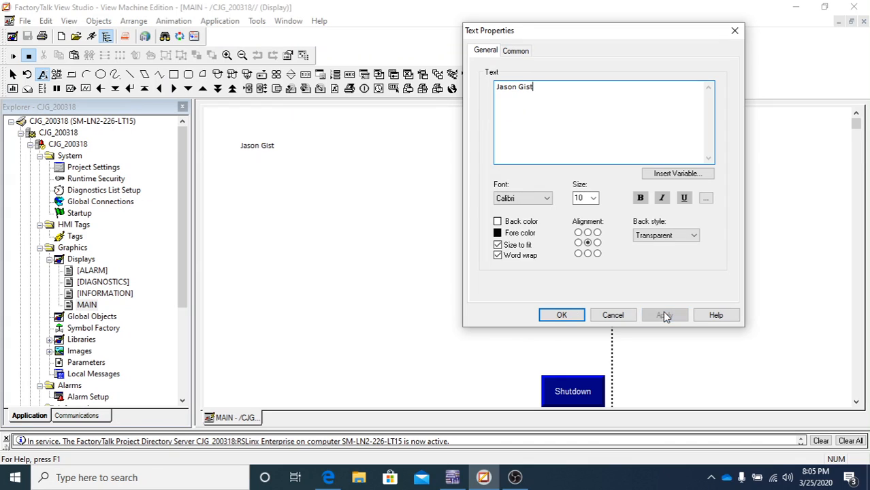
- Set the label size to 14 and make it bold
click(594, 198)
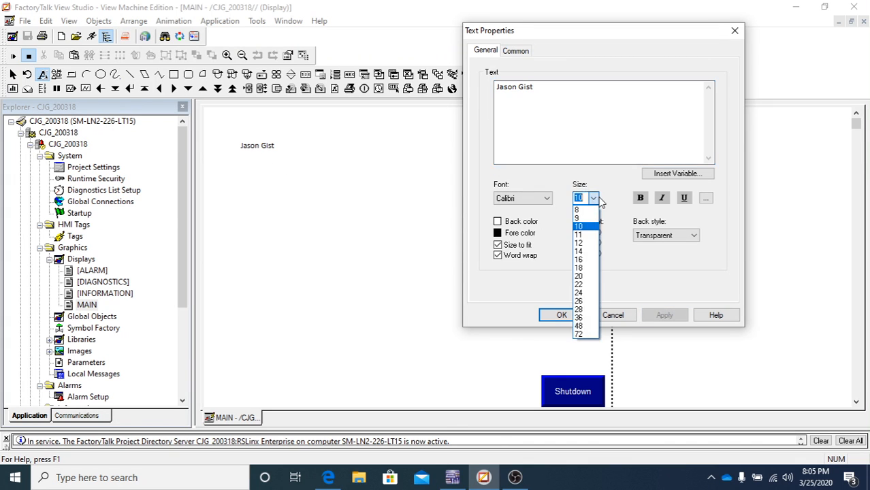
click(578, 252)
click(665, 315)
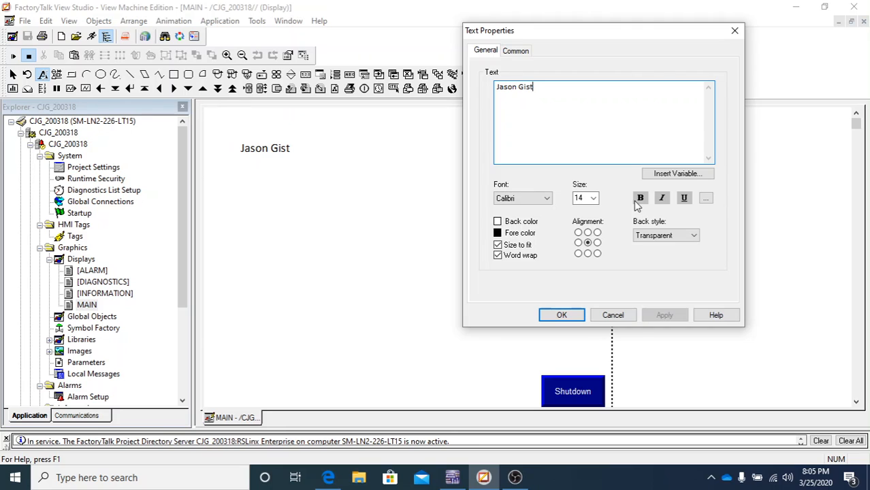
click(639, 202)
click(665, 316)
click(639, 200)
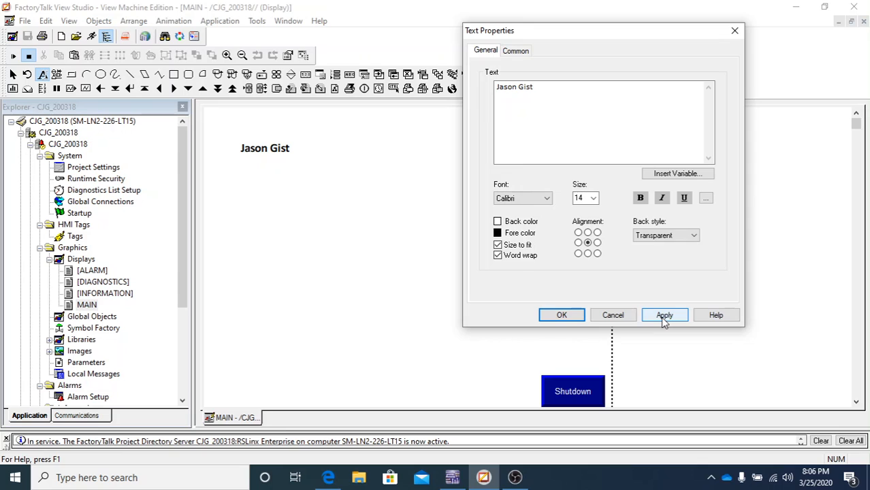
click(664, 315)
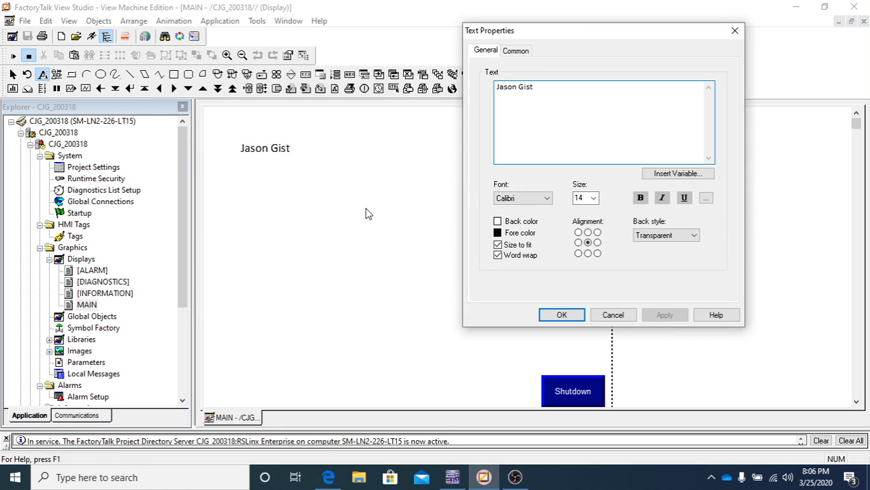
click(640, 199)
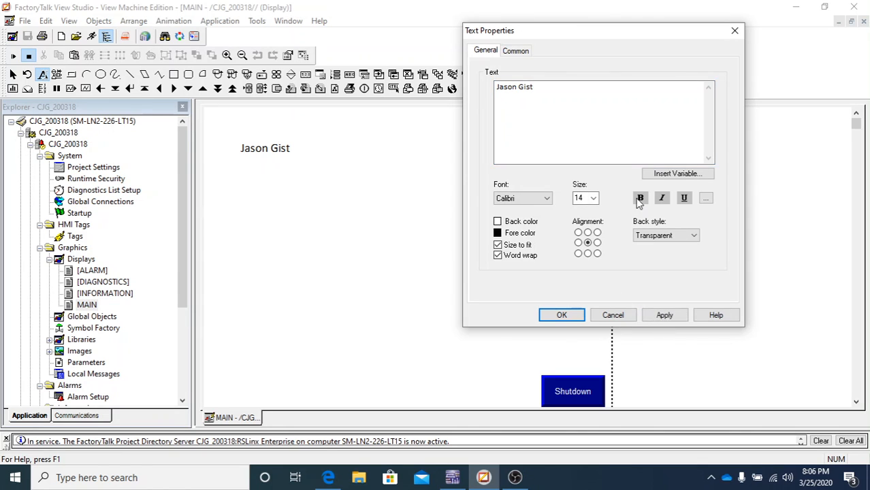
click(669, 316)
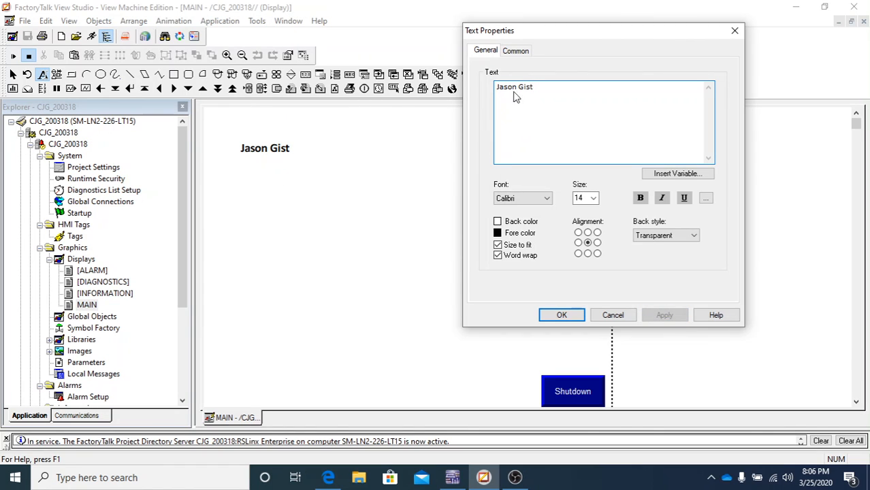
- Try italic on the selected label text, then turn italic off again
drag(542, 91, 468, 92)
click(664, 198)
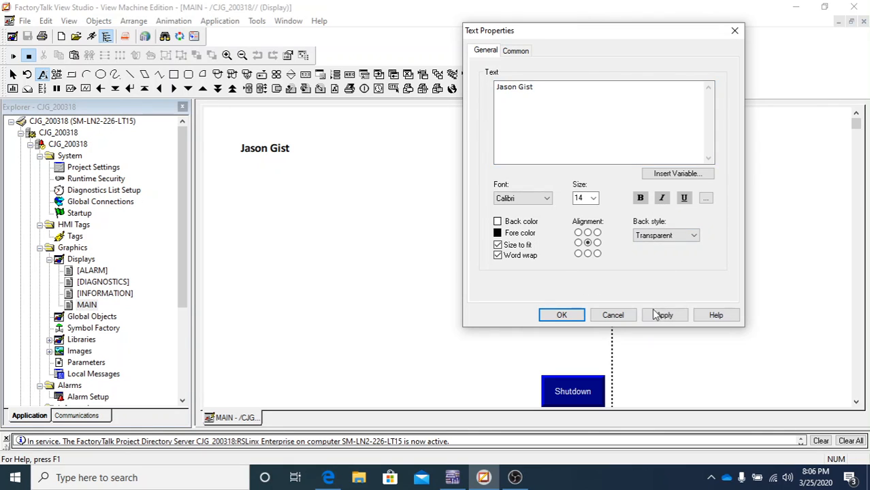
click(665, 315)
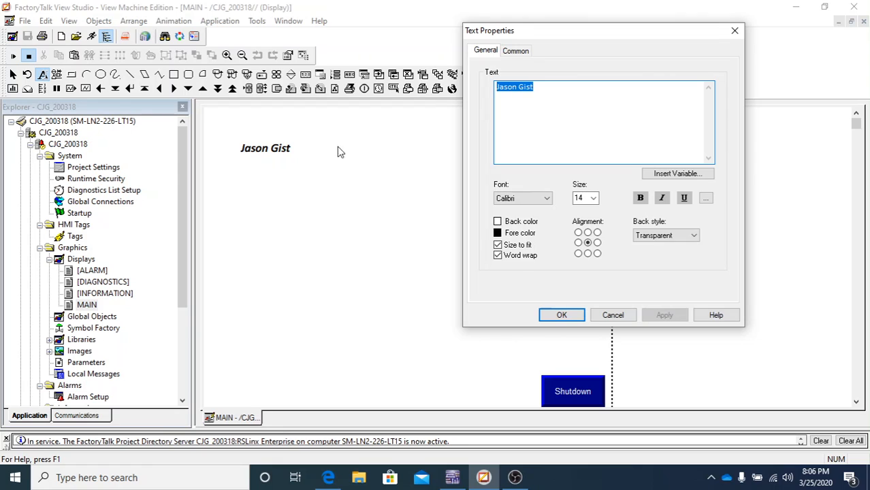
click(661, 199)
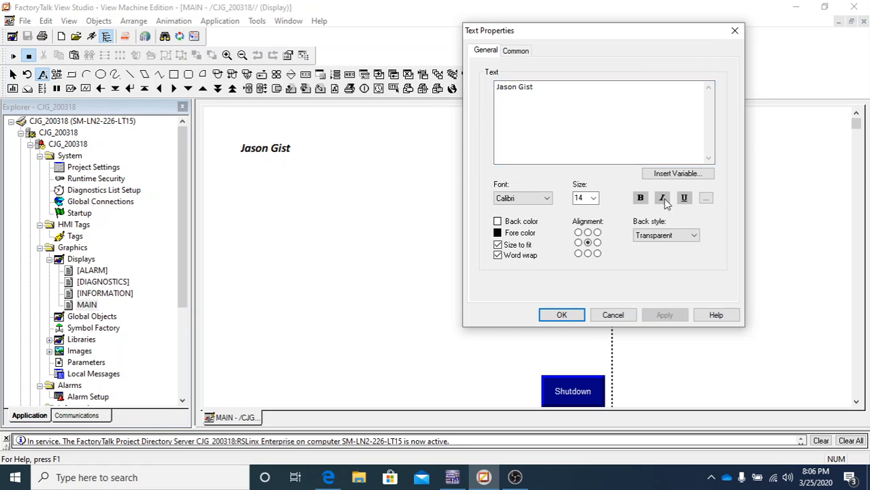
click(668, 315)
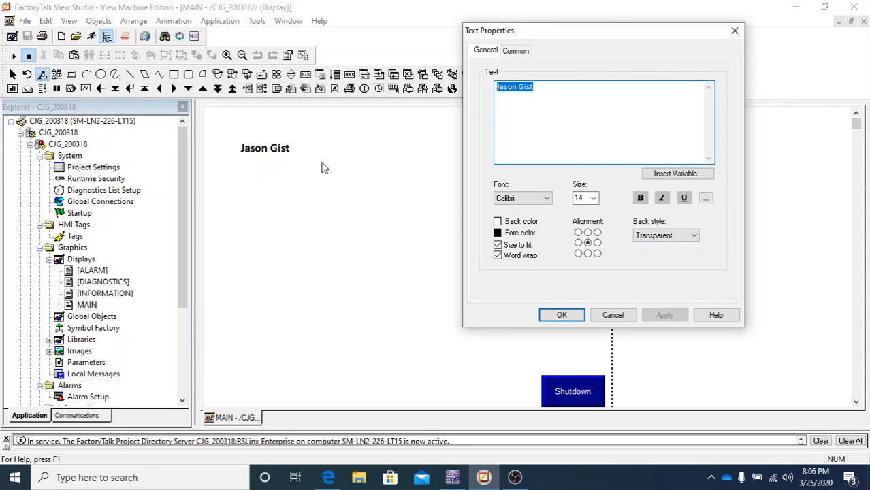
- Give the label a solid yellow background
click(641, 236)
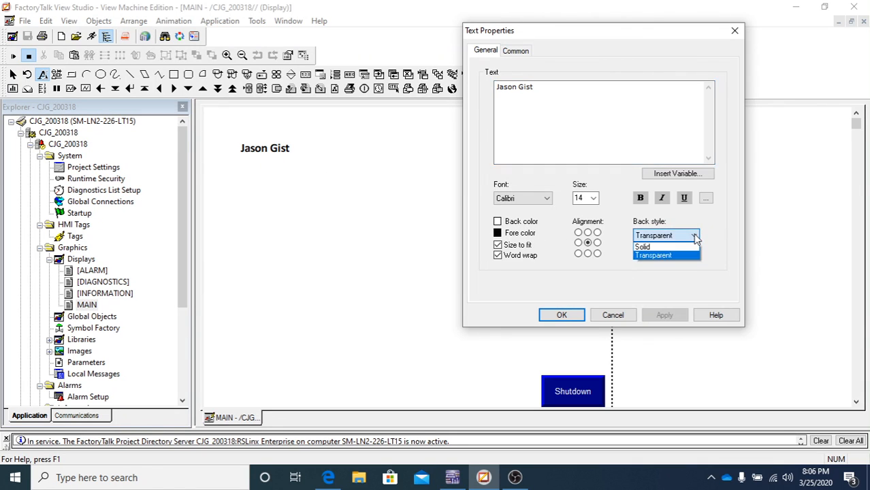
click(643, 245)
click(667, 315)
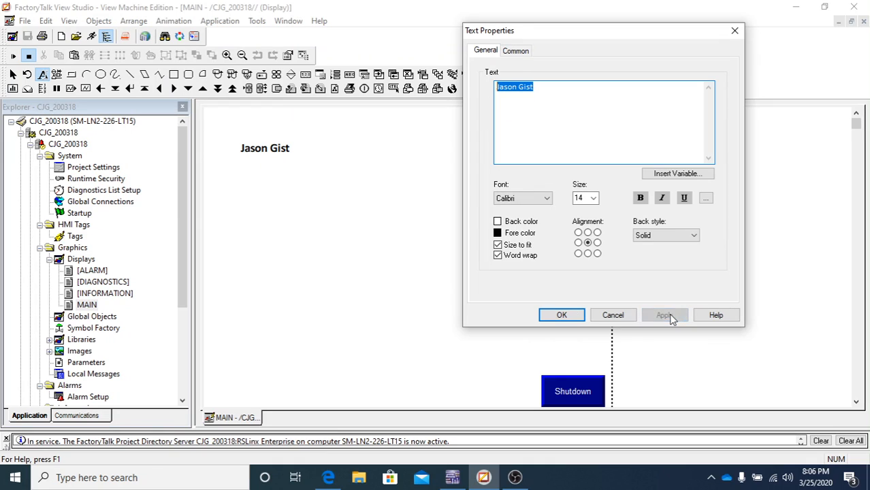
click(497, 222)
click(497, 222)
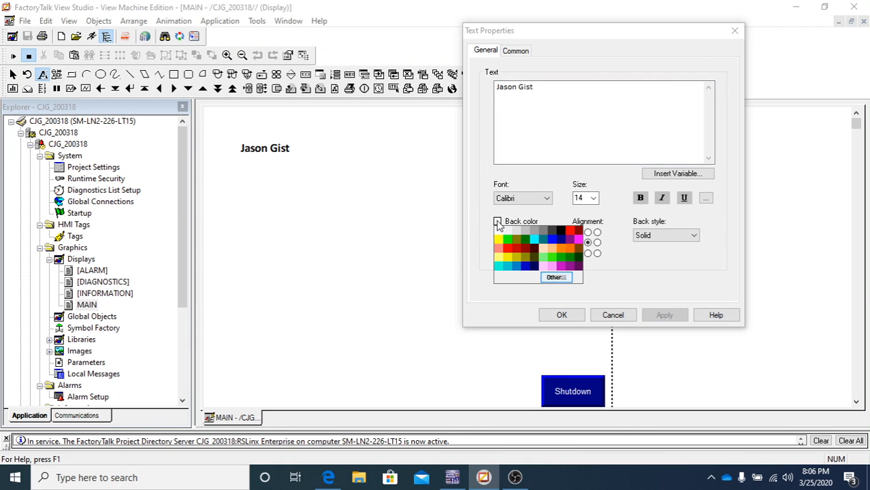
click(500, 239)
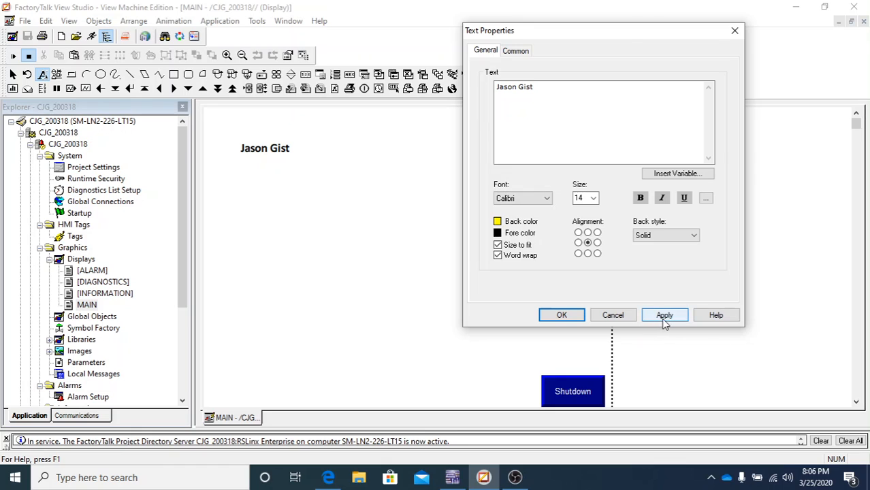
click(665, 317)
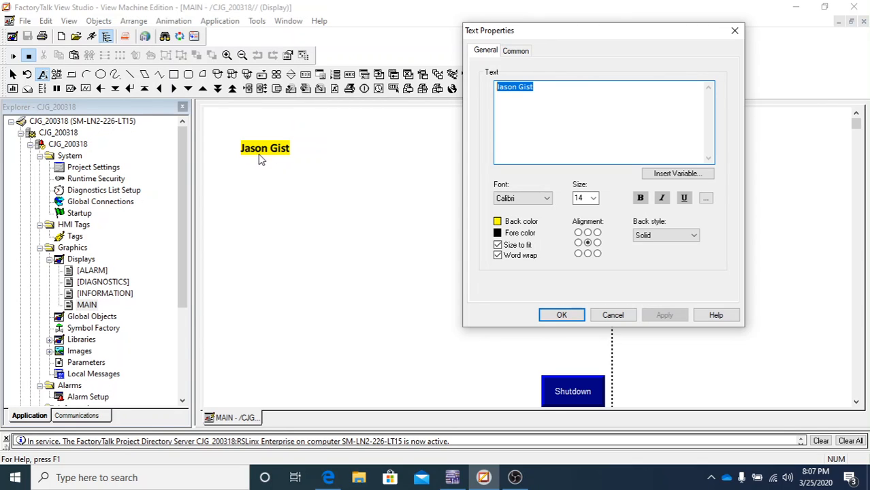
- Switch the background to transparent, then back to solid yellow
click(672, 242)
click(664, 257)
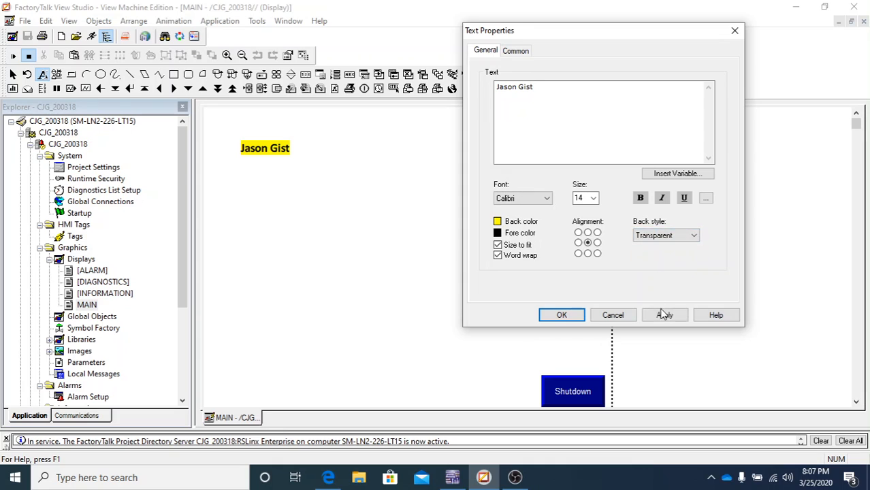
click(664, 315)
click(689, 236)
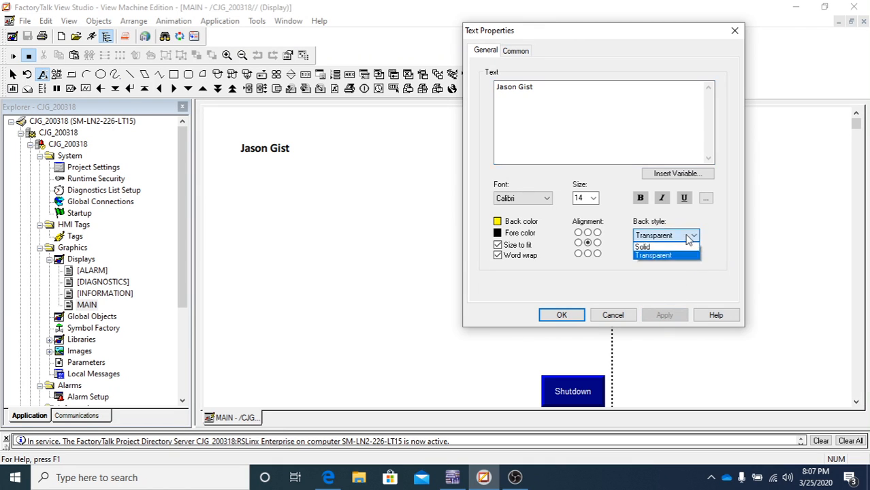
click(646, 247)
click(665, 316)
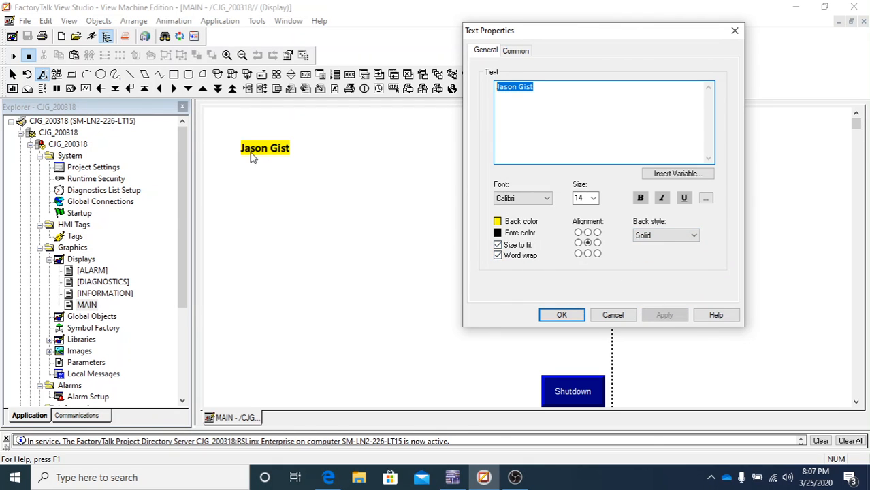
- Set the label's text colour to red
click(497, 233)
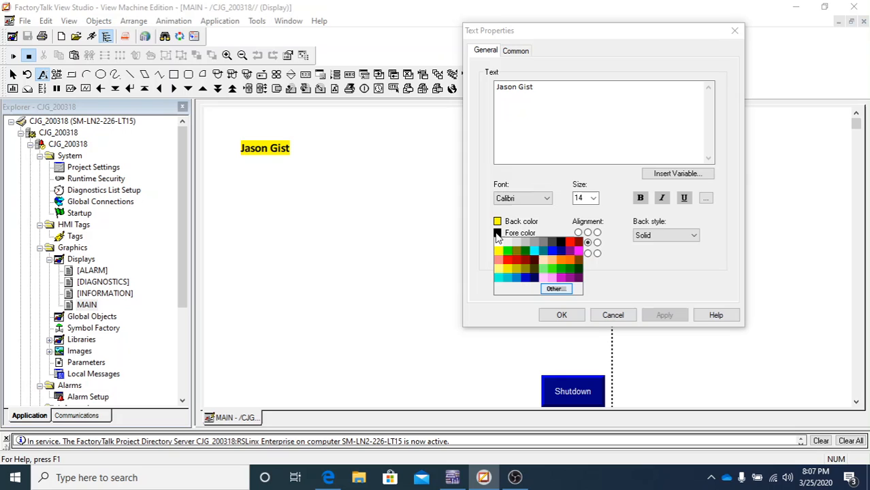
click(569, 243)
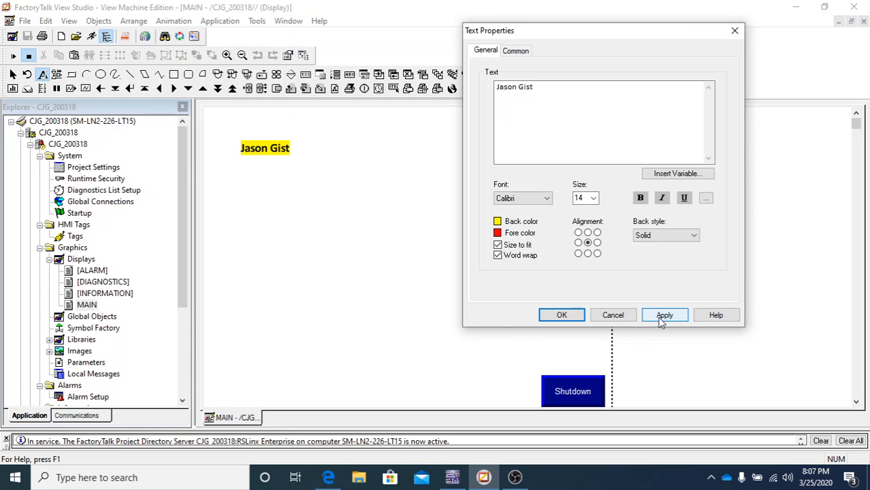
click(661, 318)
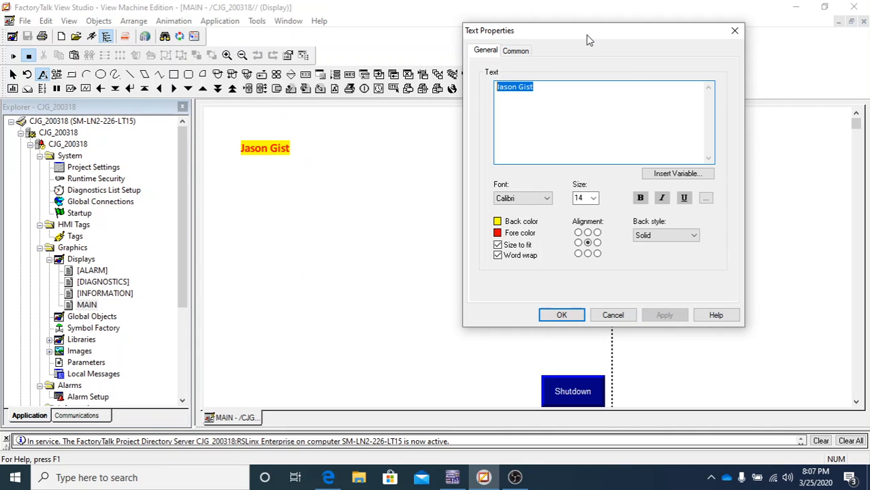
- Show the label's Common settings: height 23, width 77, top 52, left 58
drag(590, 40, 658, 59)
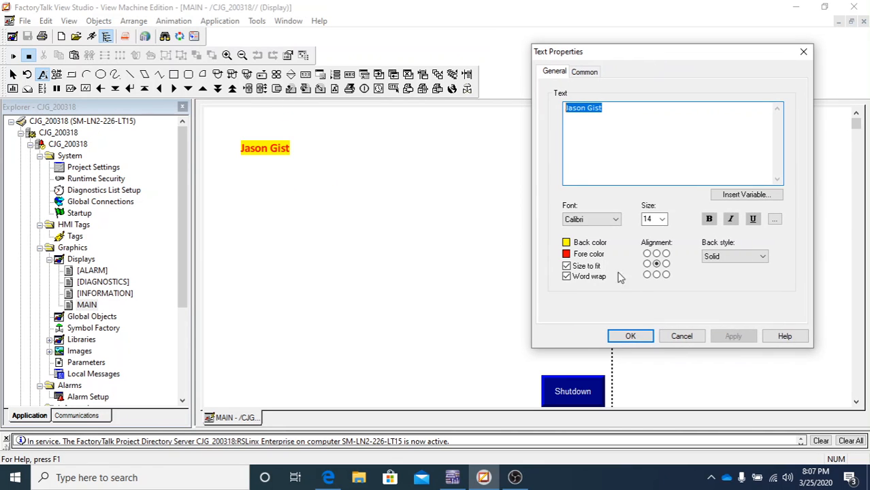
click(583, 72)
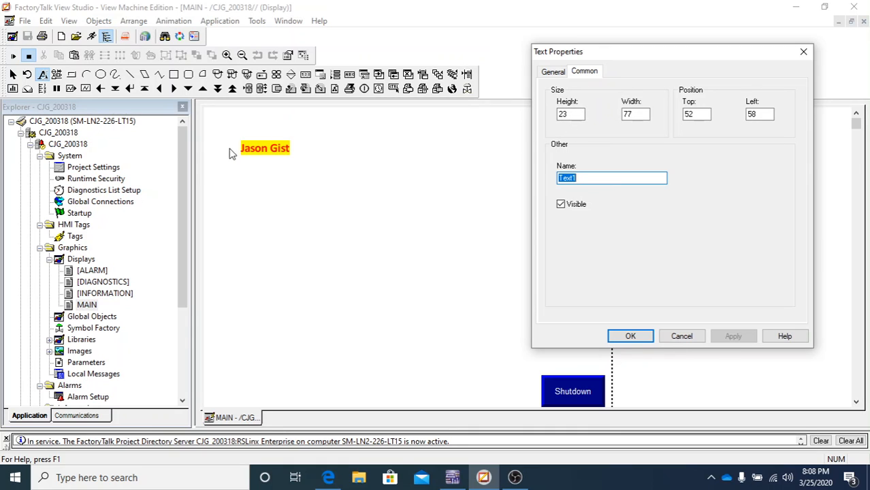
- Close Text Properties and turn on the grid for the MAIN display
click(682, 336)
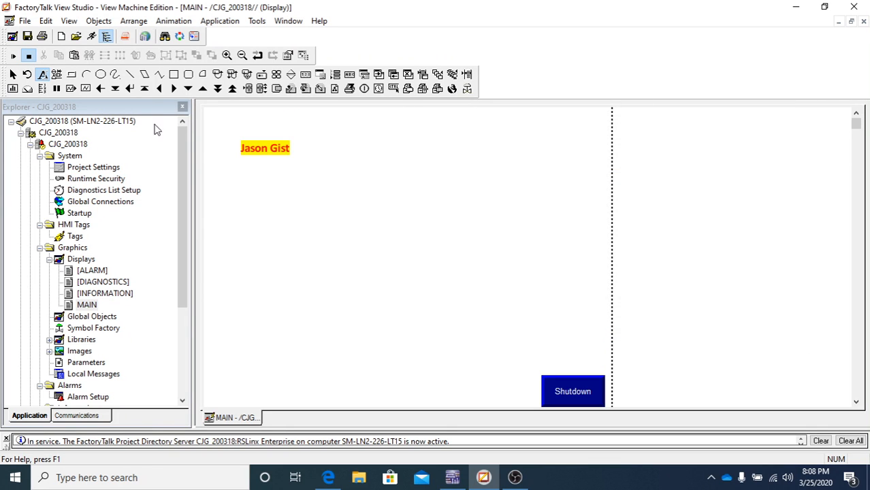
click(68, 22)
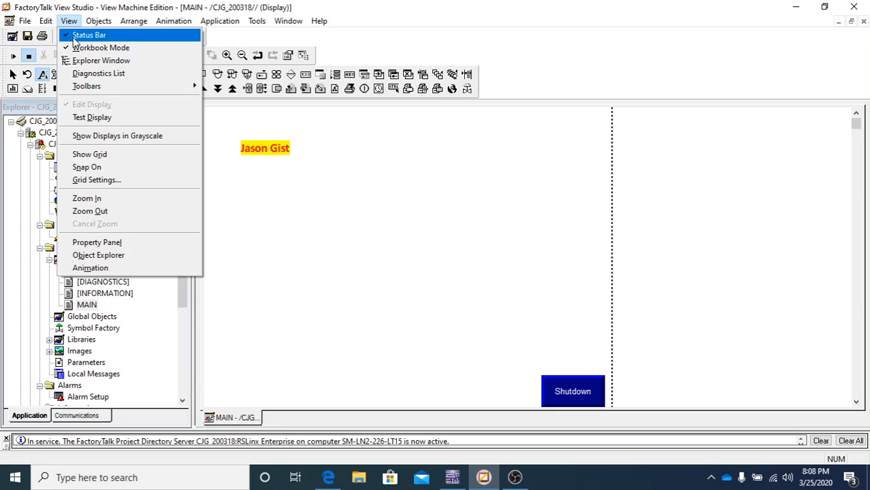
click(97, 155)
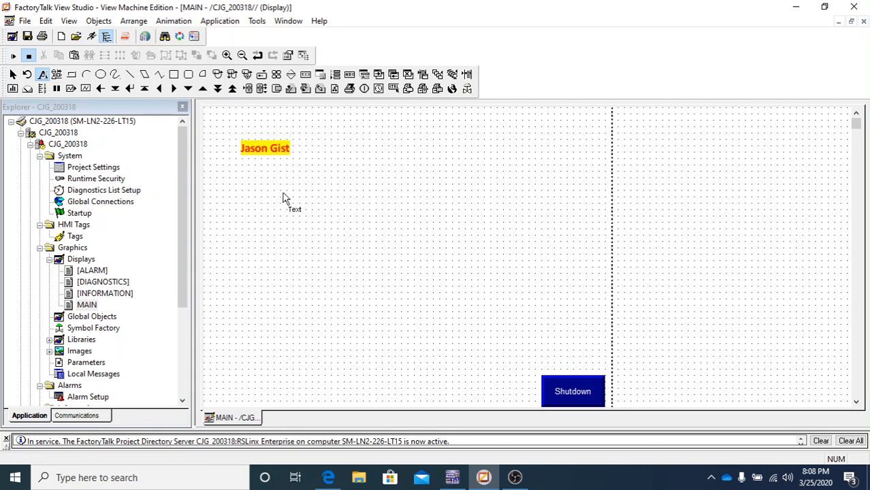
- Reopen the name label's properties to check its size and position, then cancel
double_click(269, 148)
drag(188, 20, 612, 51)
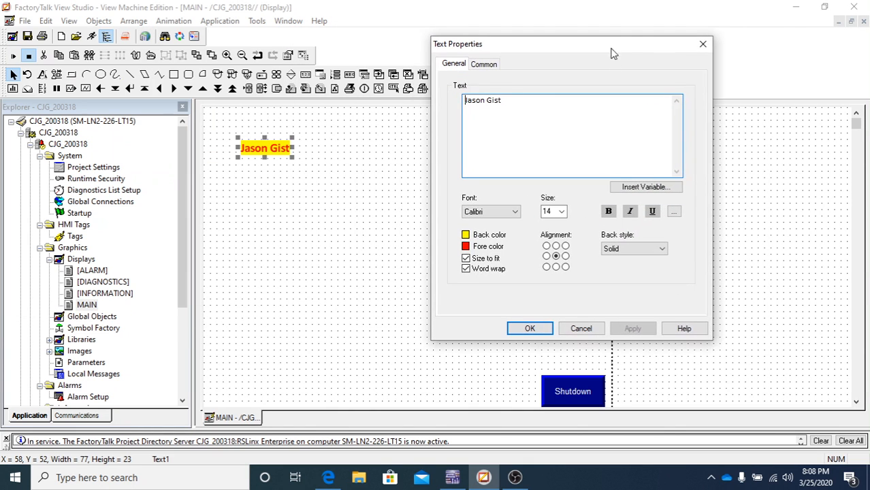
click(485, 65)
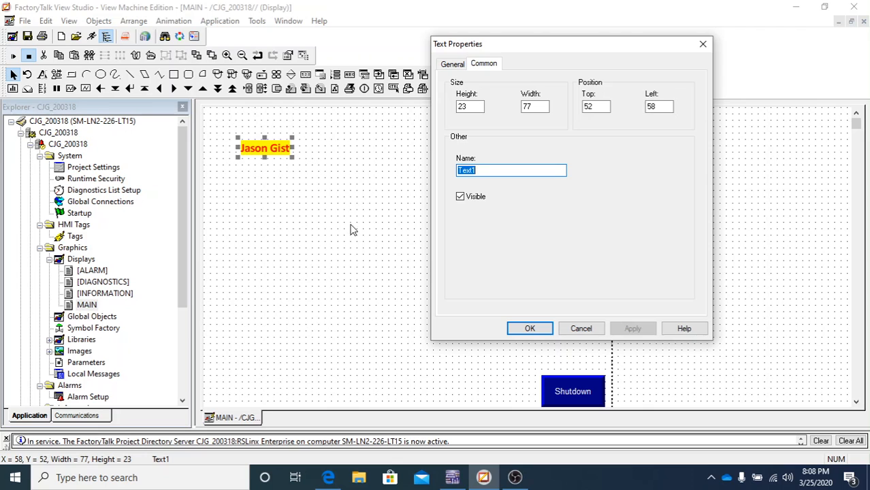
click(581, 328)
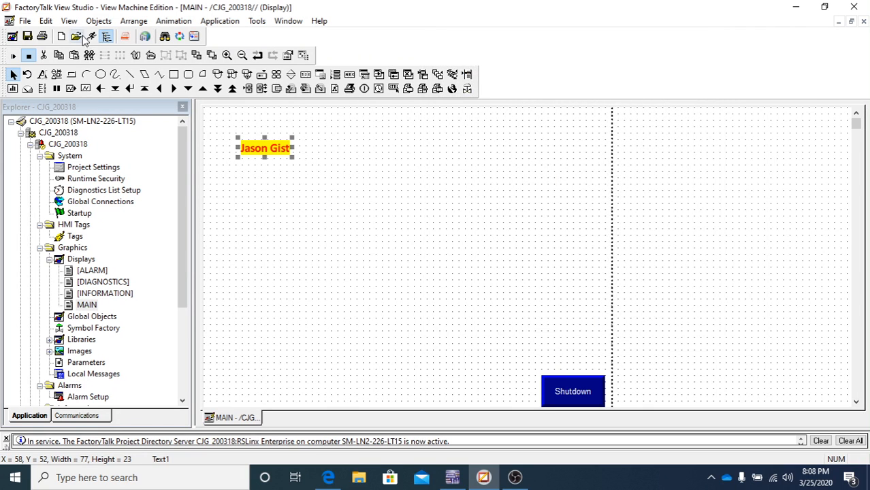
click(70, 21)
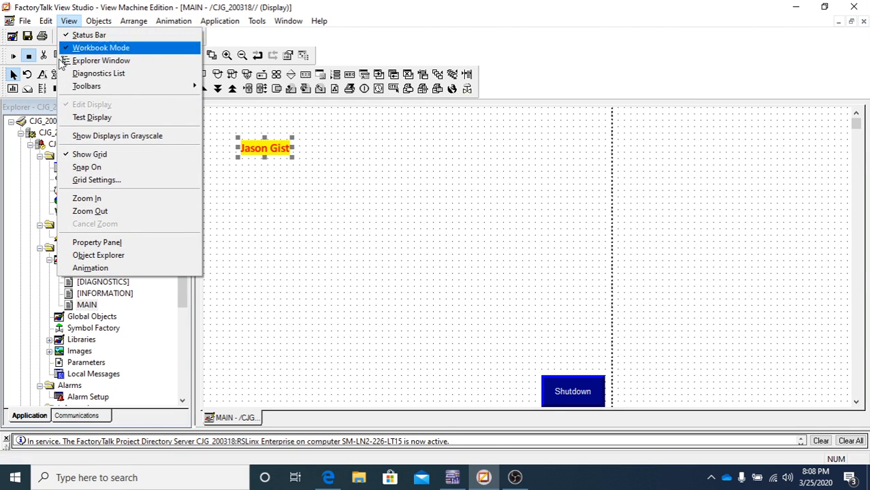
click(85, 180)
drag(196, 82, 373, 242)
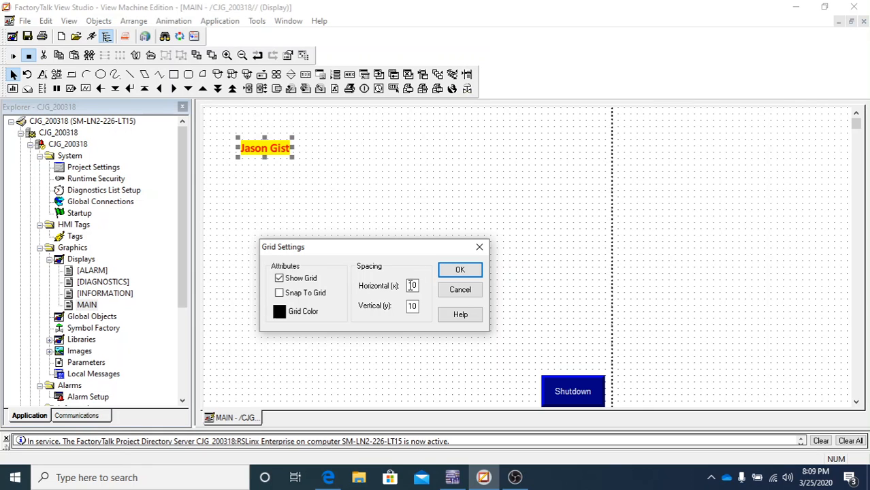
click(459, 290)
click(213, 114)
click(254, 155)
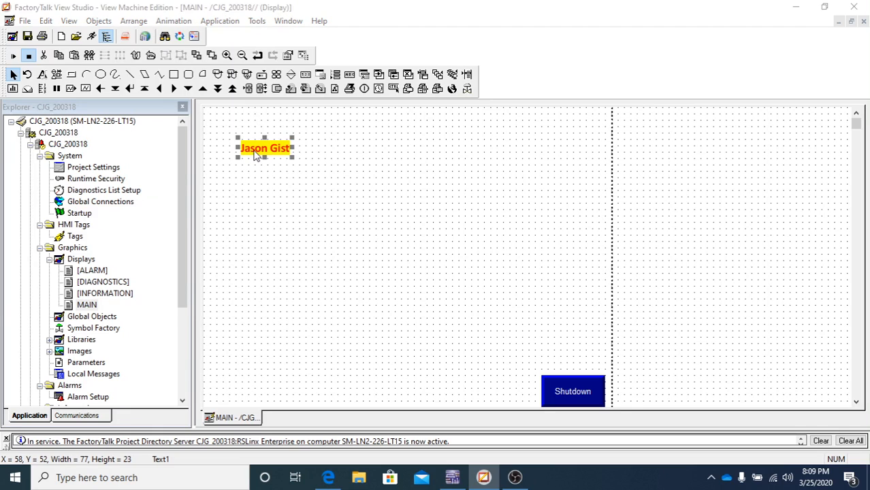
double_click(255, 156)
drag(195, 22, 600, 87)
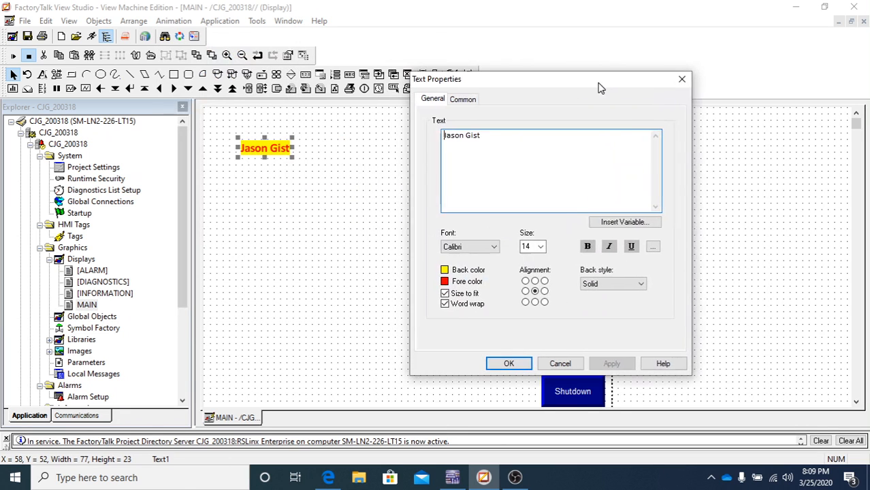
click(479, 99)
drag(522, 80, 629, 93)
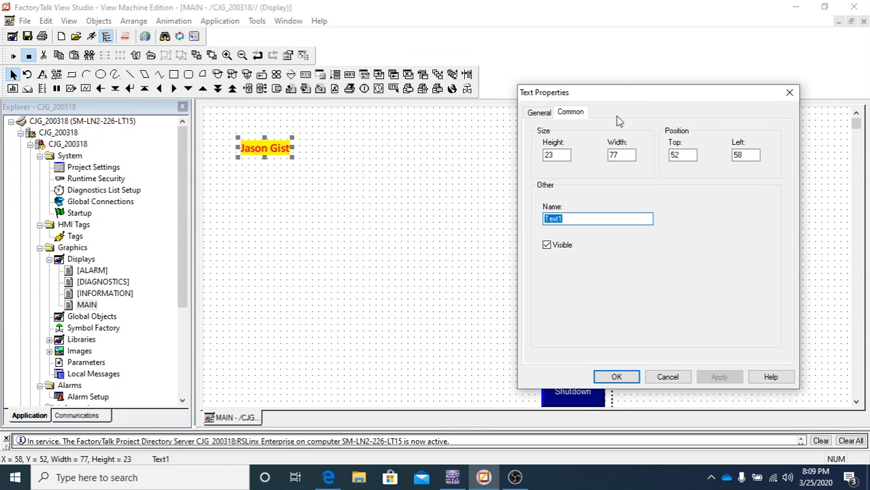
double_click(560, 155)
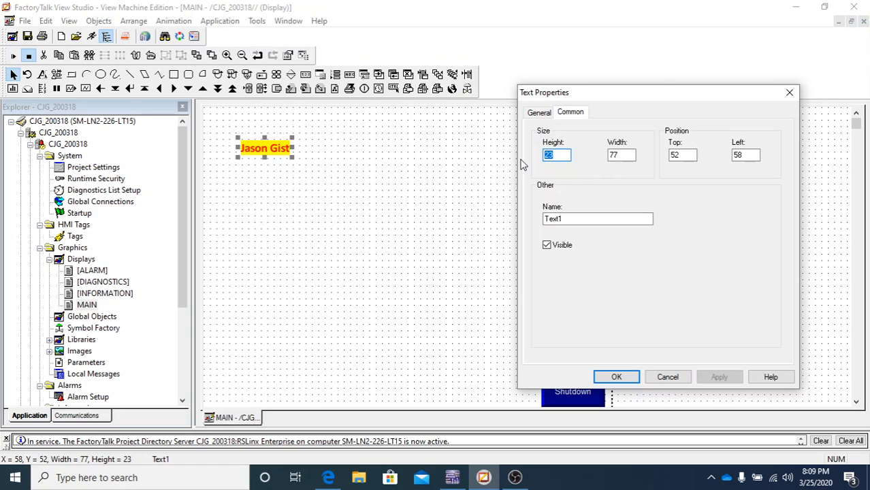
text(50)
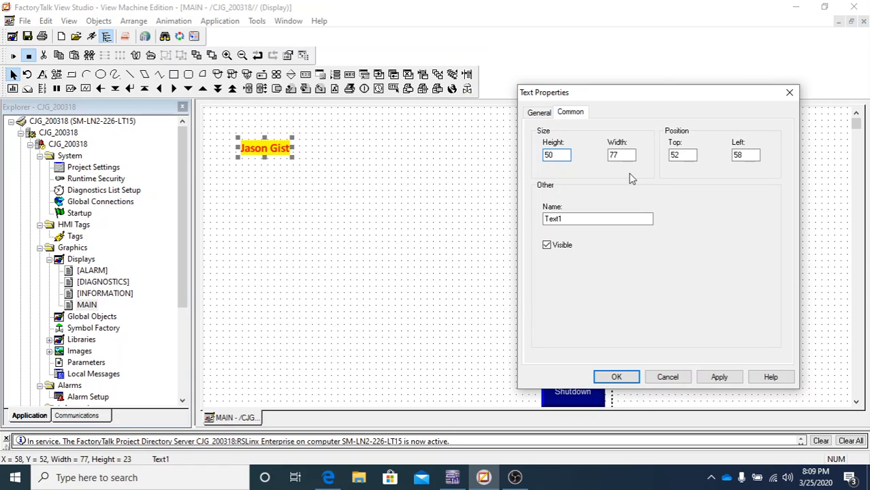
click(719, 377)
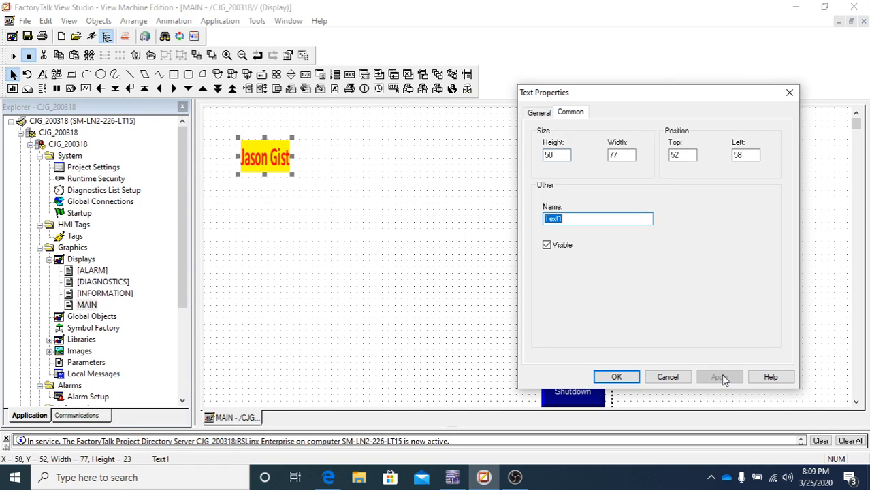
double_click(621, 156)
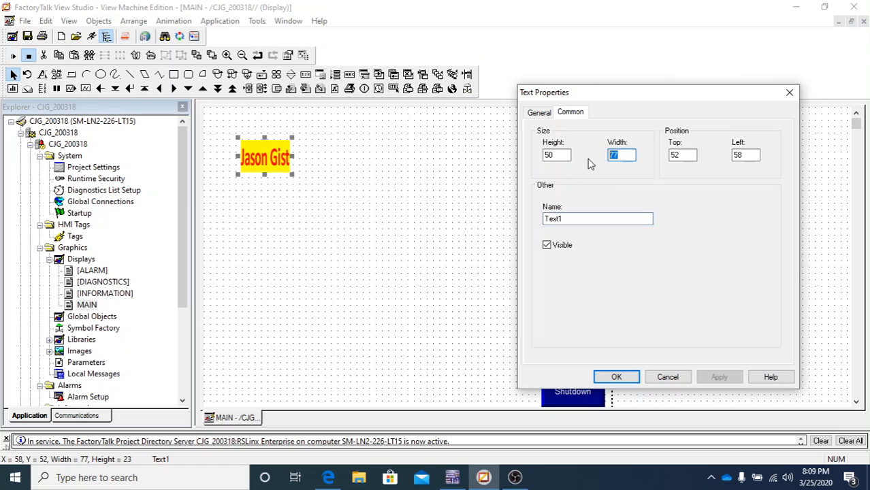
text(100)
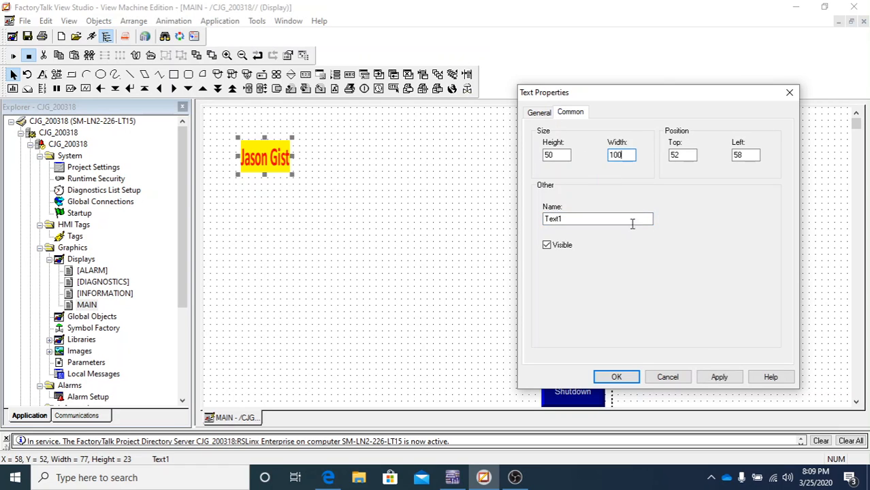
click(719, 378)
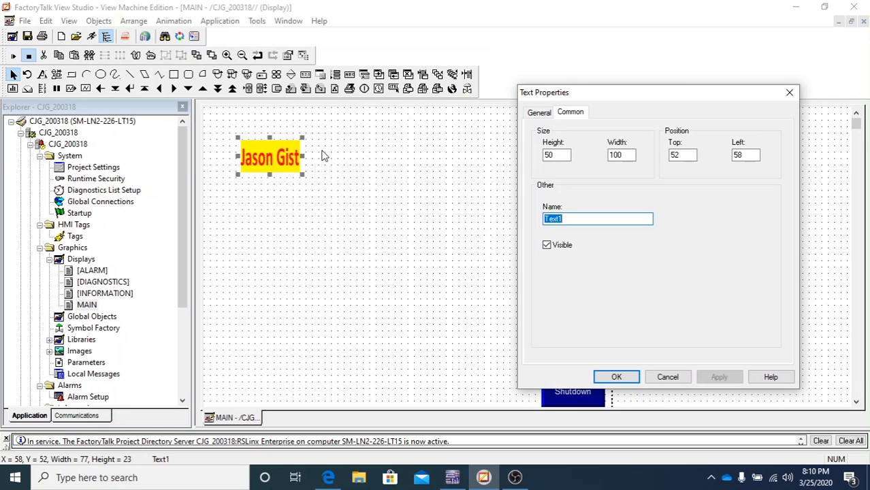
double_click(673, 156)
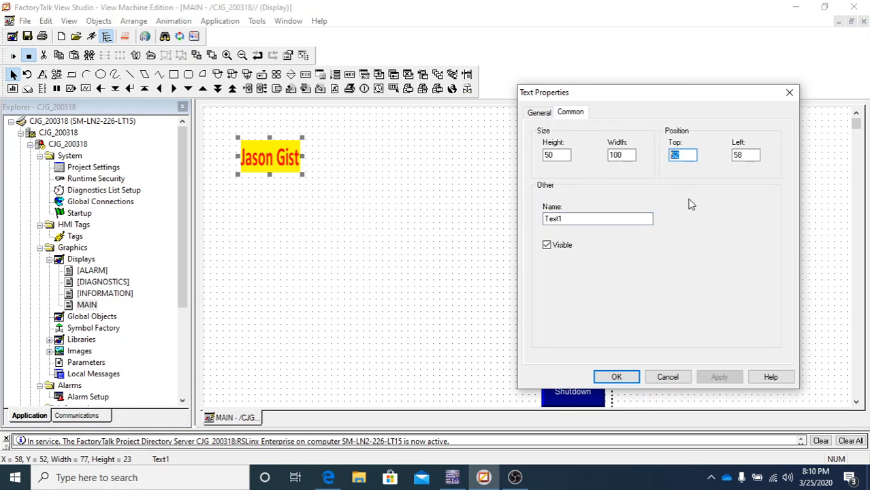
text(100)
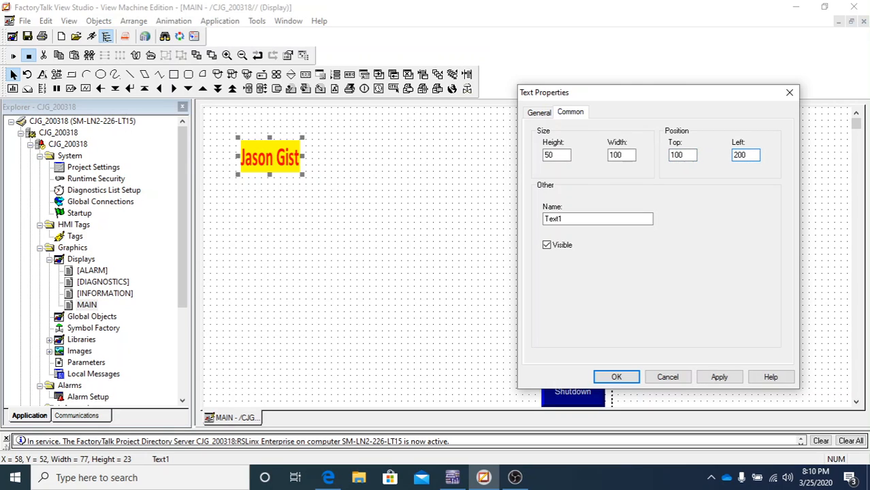
click(719, 376)
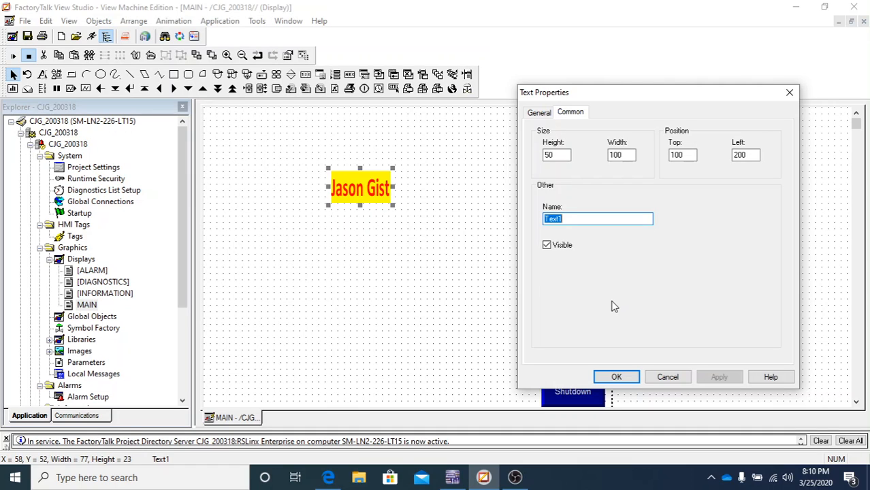
click(751, 156)
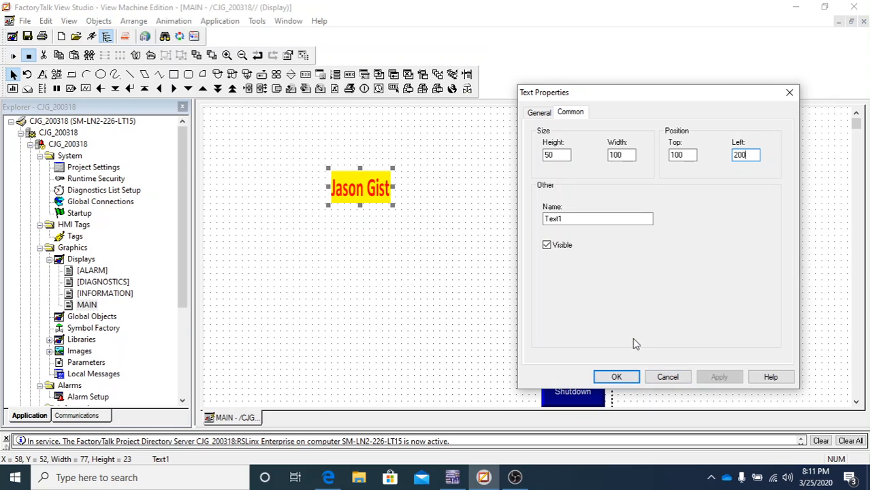
drag(628, 96, 678, 101)
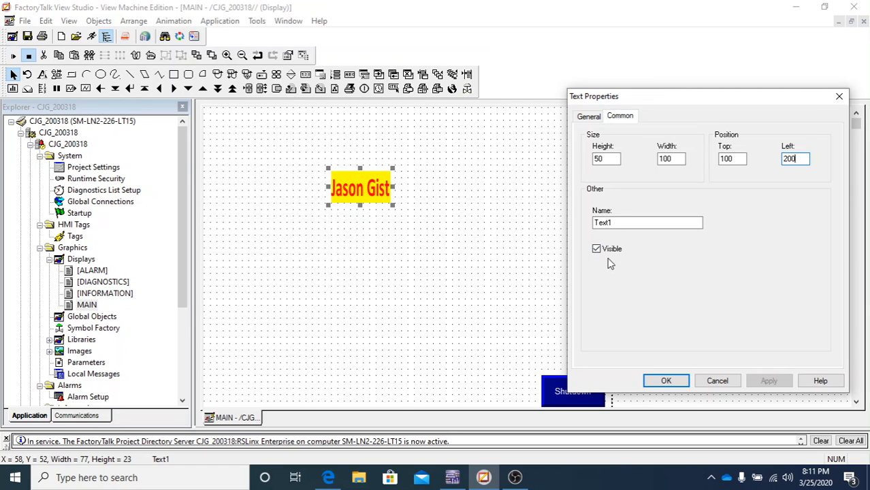
click(673, 382)
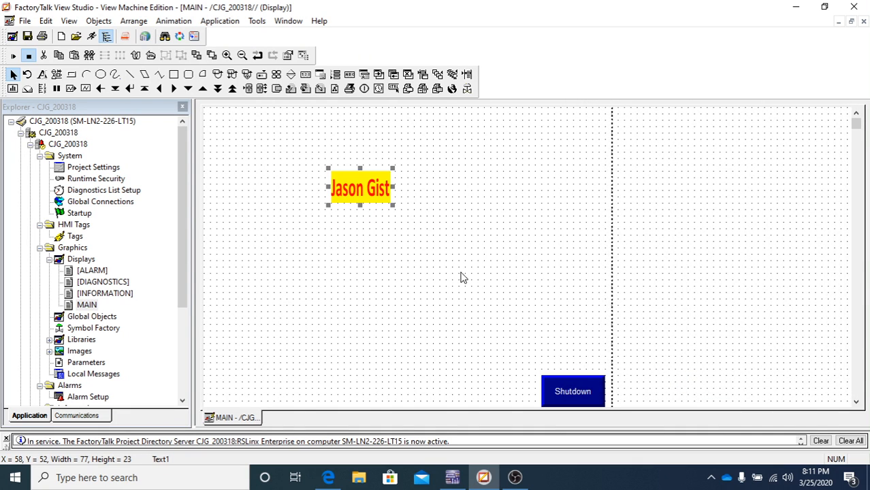
click(429, 277)
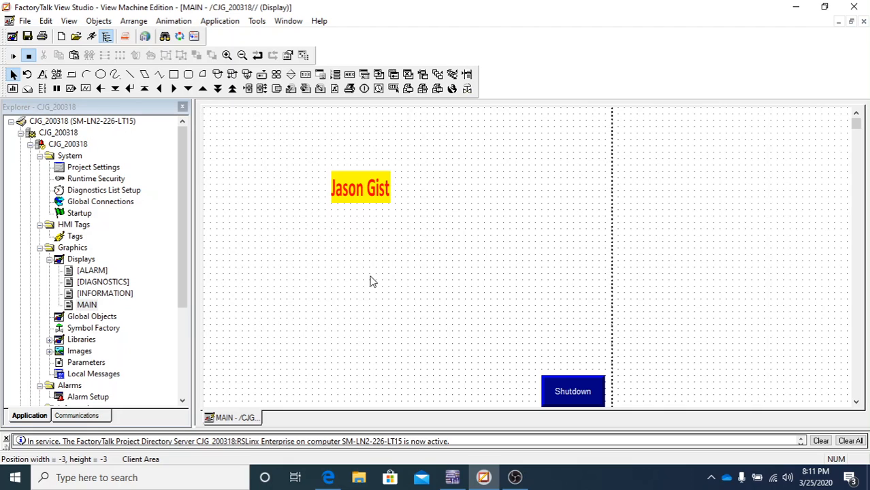
click(359, 193)
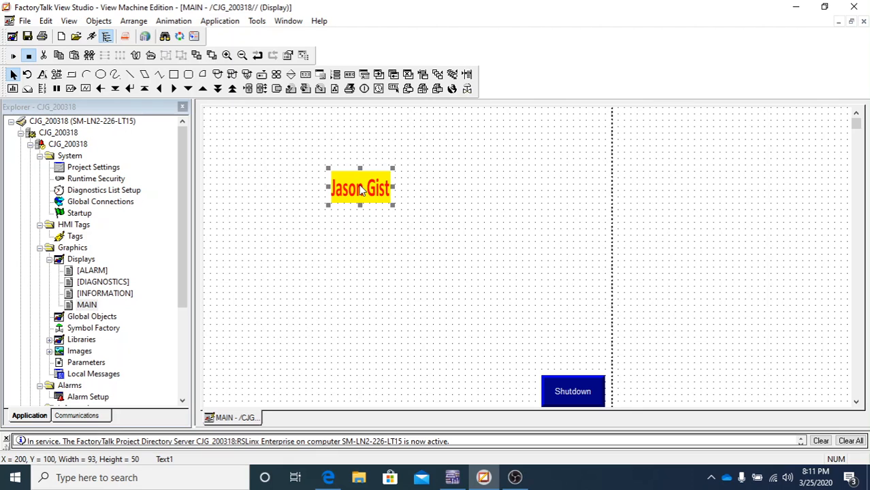
right_click(362, 192)
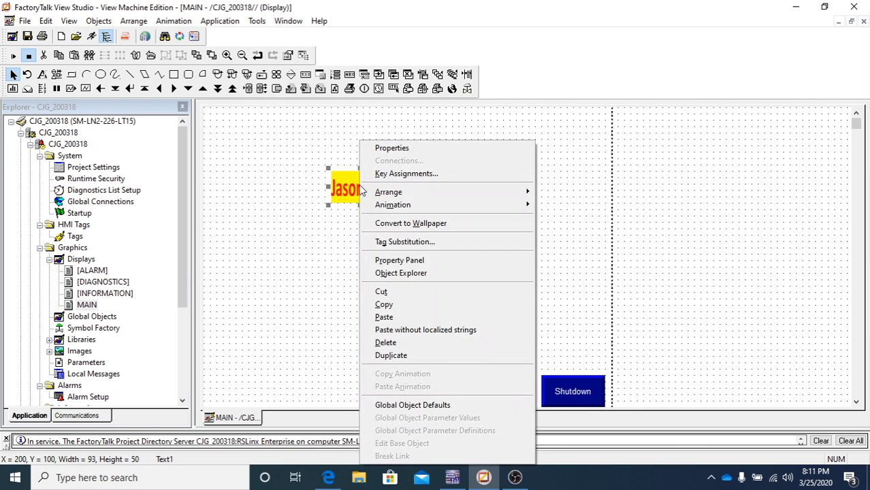
click(289, 222)
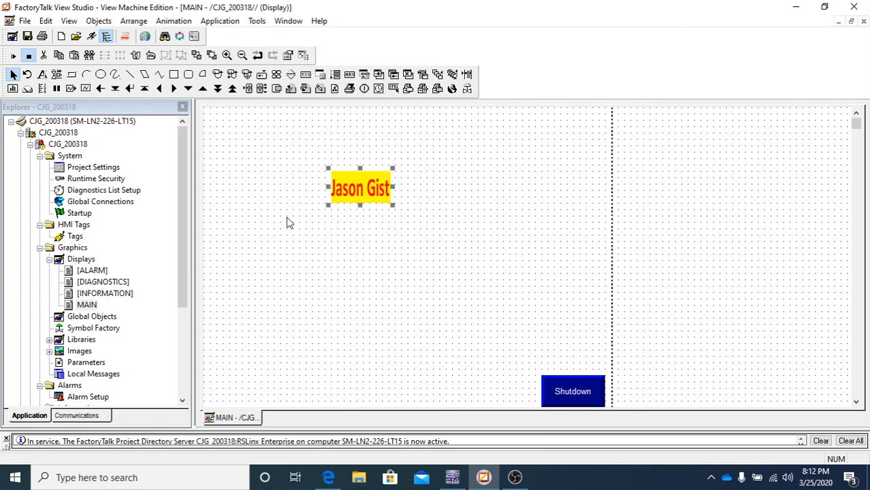
click(359, 185)
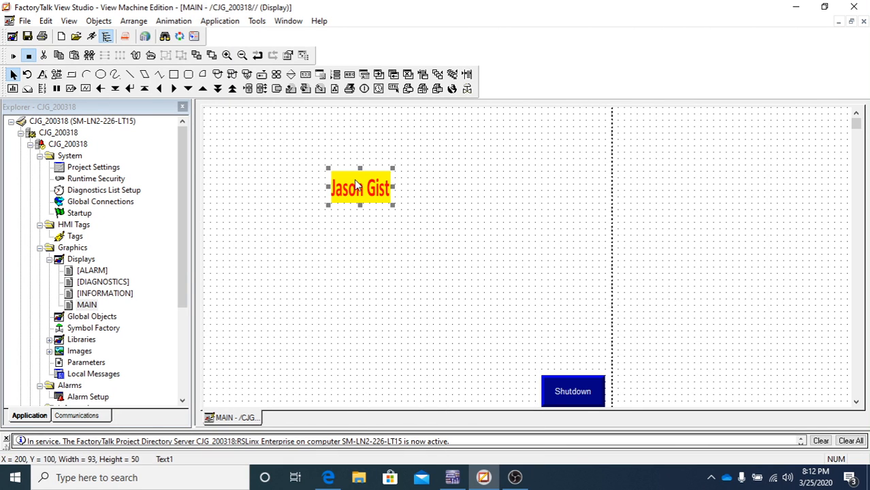
click(45, 21)
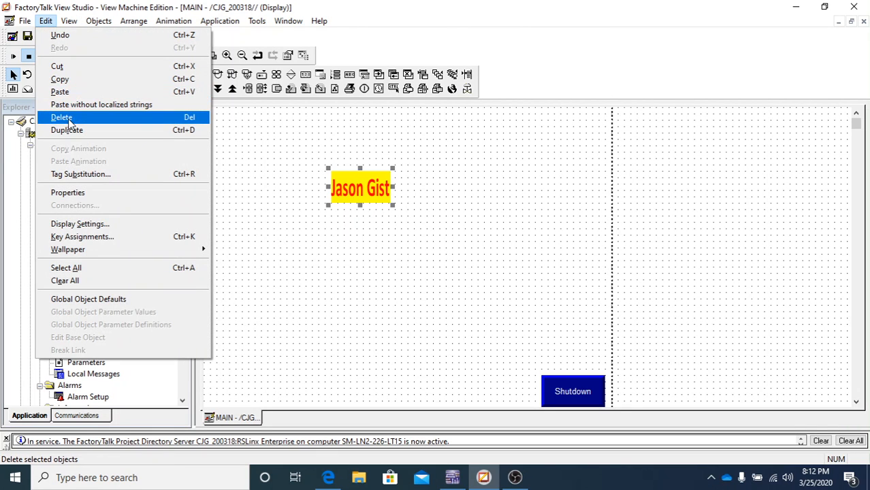
click(423, 314)
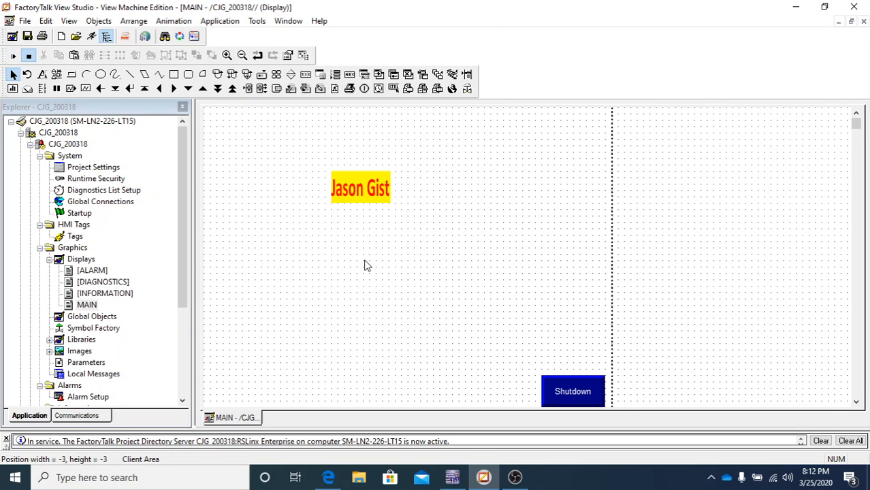
click(363, 194)
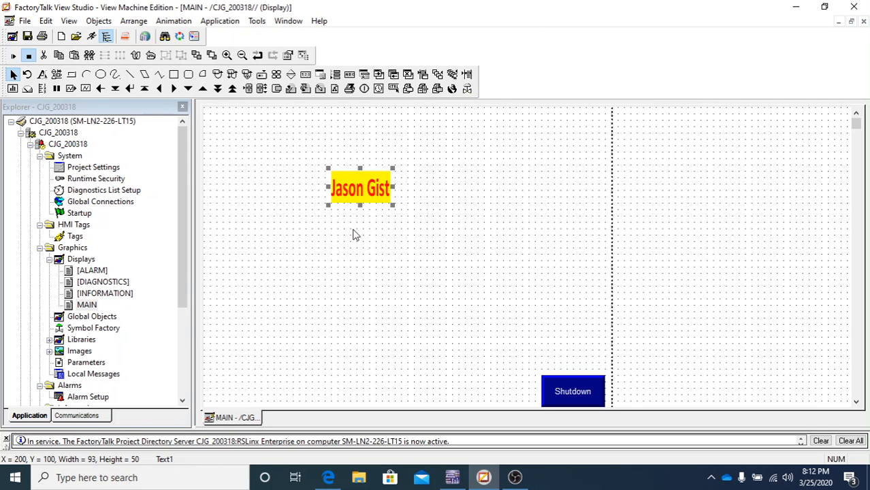
right_click(353, 193)
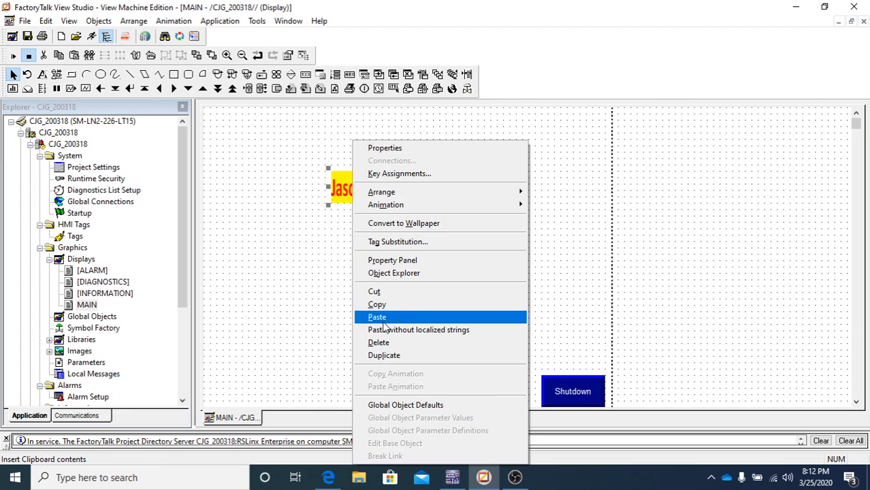
click(254, 321)
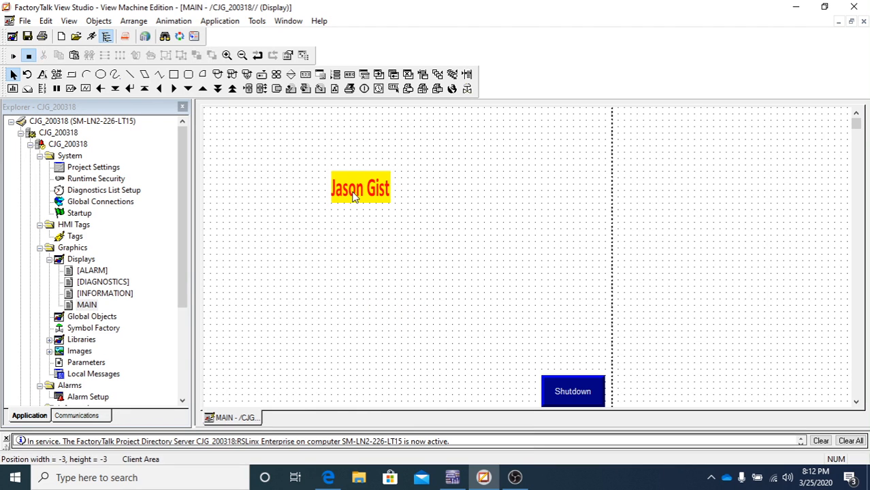
click(353, 195)
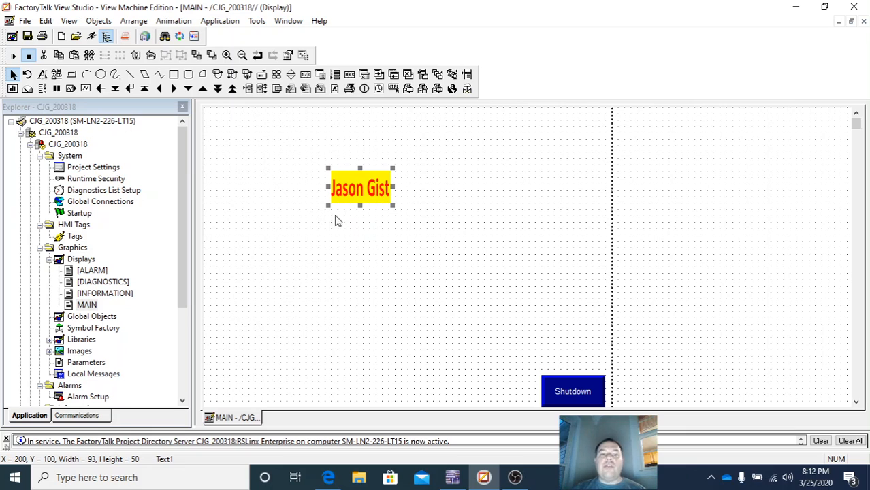
click(485, 173)
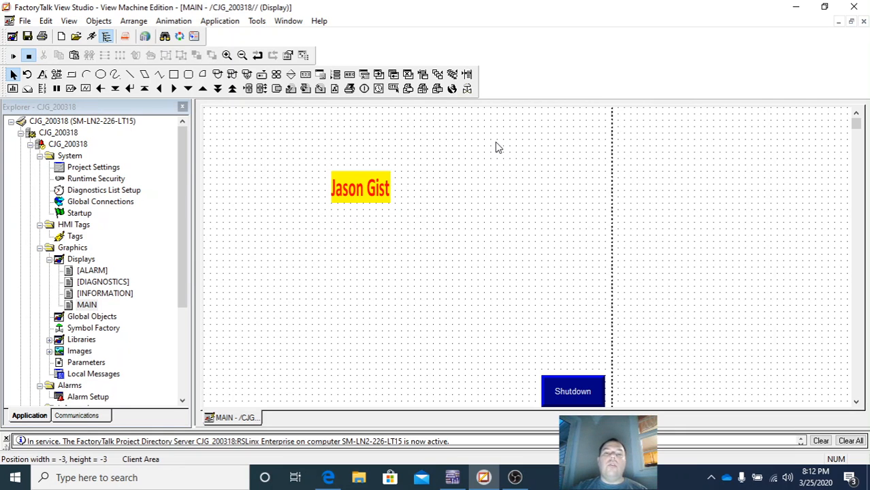
click(388, 187)
click(496, 220)
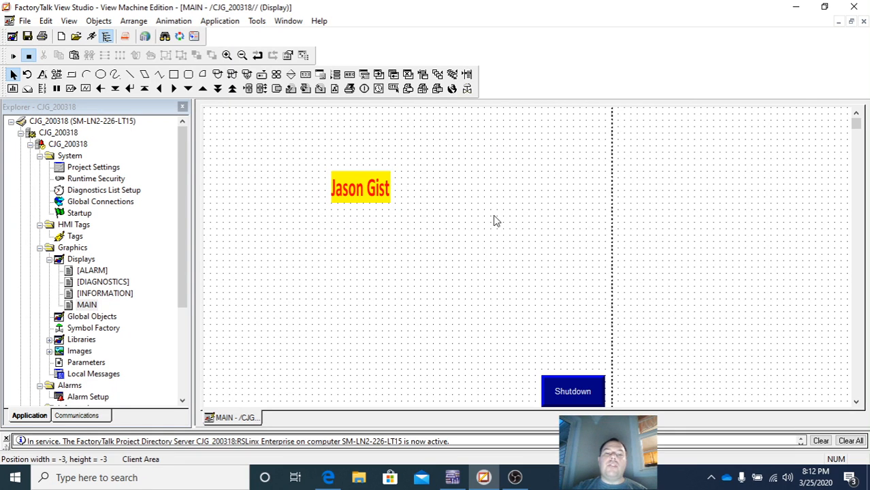
drag(237, 148, 488, 220)
click(543, 146)
drag(542, 143, 222, 294)
click(234, 183)
drag(238, 138, 431, 273)
drag(491, 156, 295, 247)
click(409, 160)
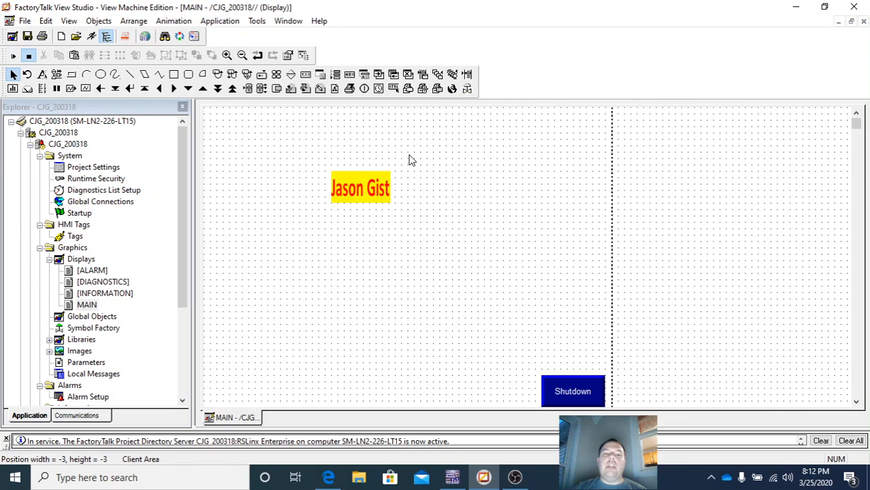
drag(276, 141, 427, 250)
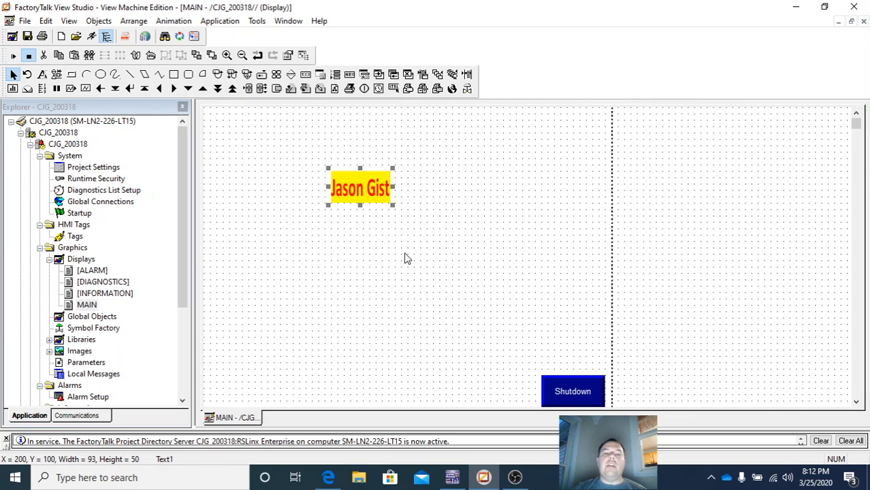
double_click(367, 200)
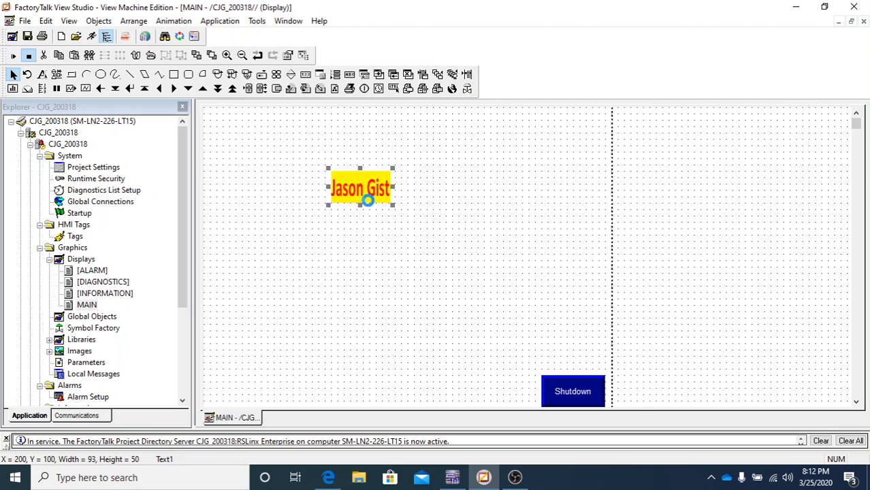
drag(368, 199, 403, 225)
click(304, 258)
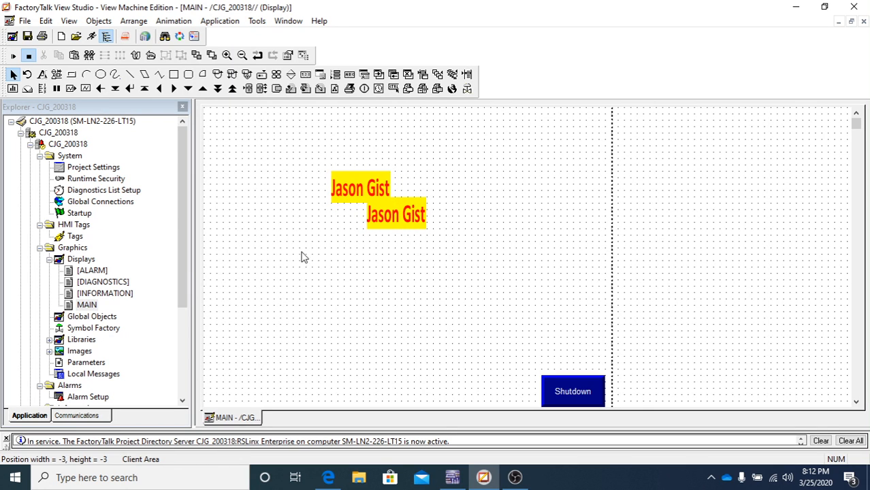
drag(233, 128, 403, 250)
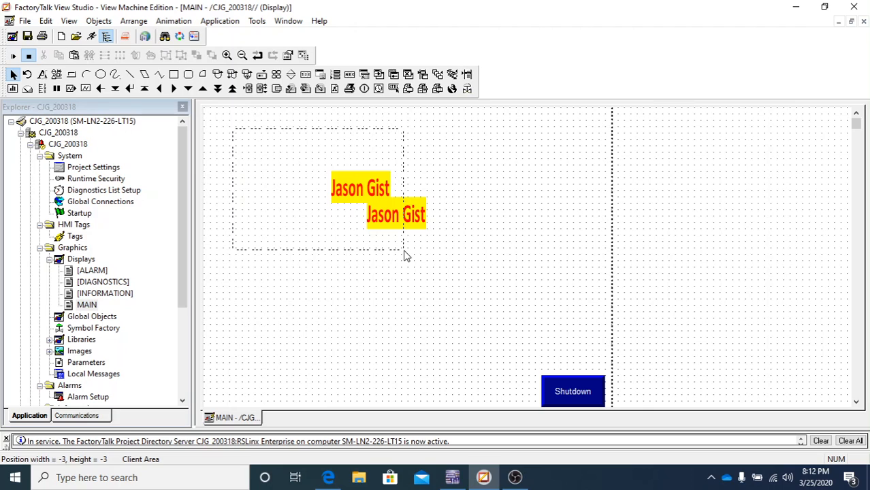
drag(405, 256, 404, 255)
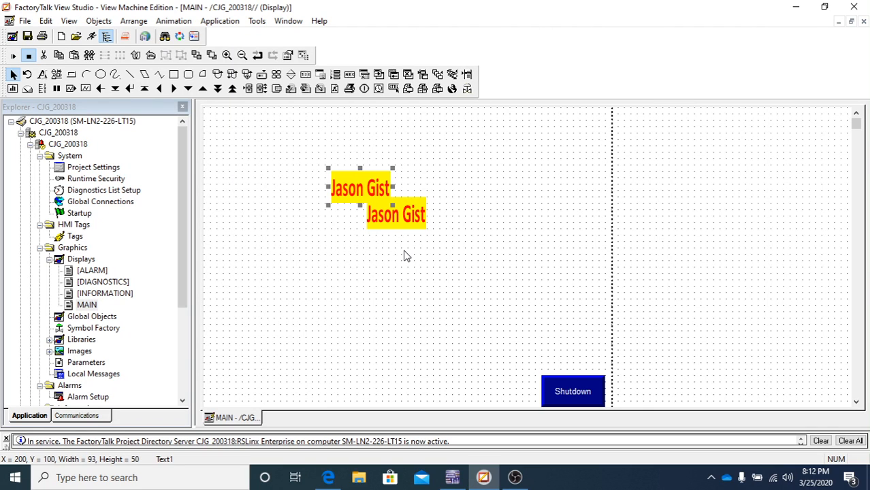
drag(253, 154, 479, 272)
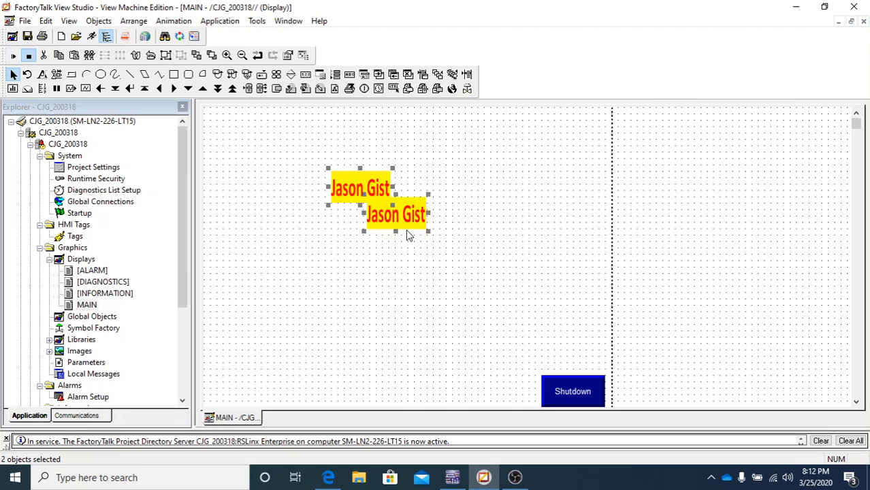
click(393, 300)
click(401, 220)
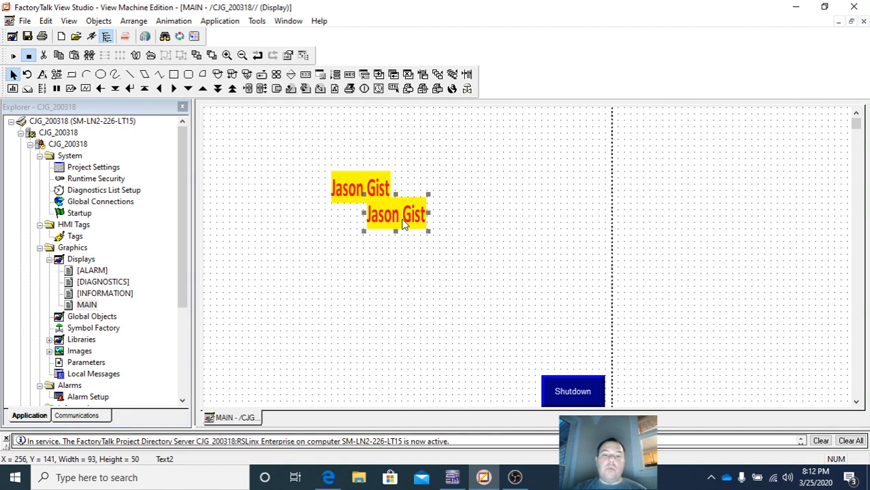
ctrl+click(344, 185)
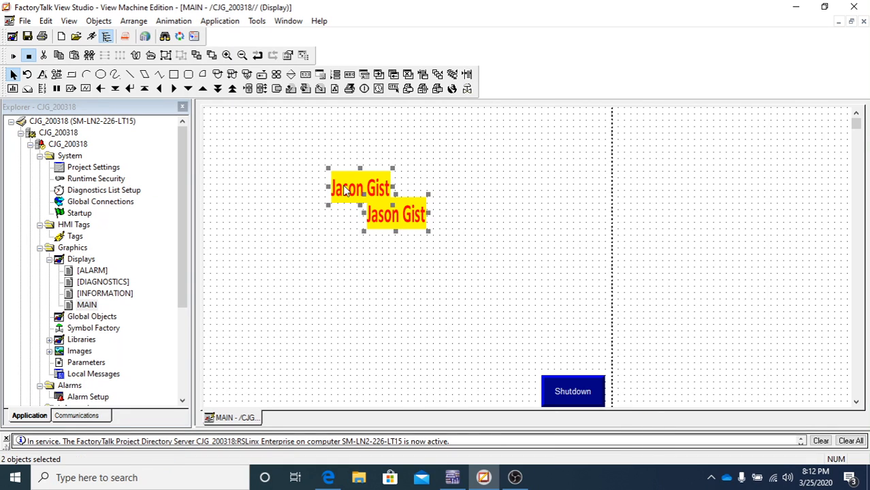
click(380, 296)
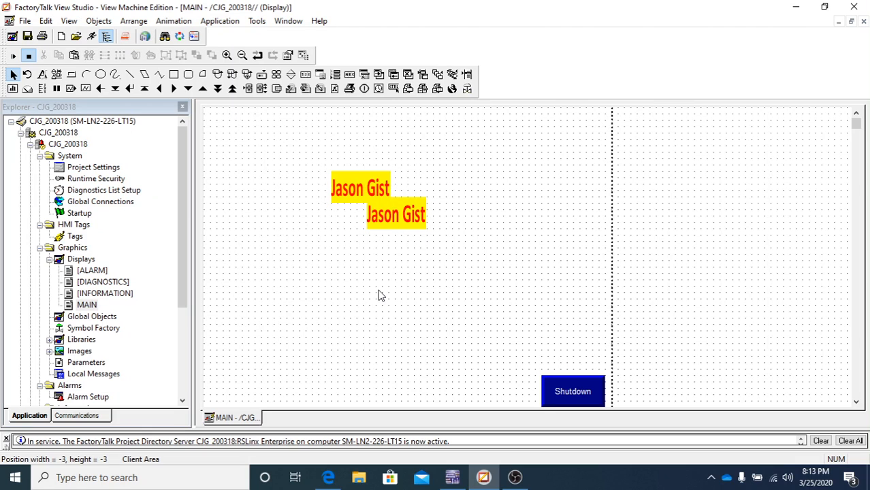
click(407, 224)
right_click(407, 223)
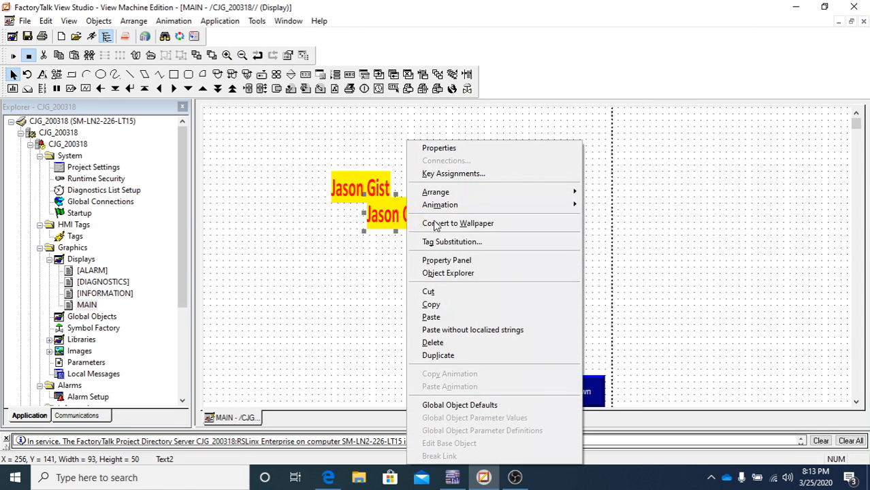
click(436, 343)
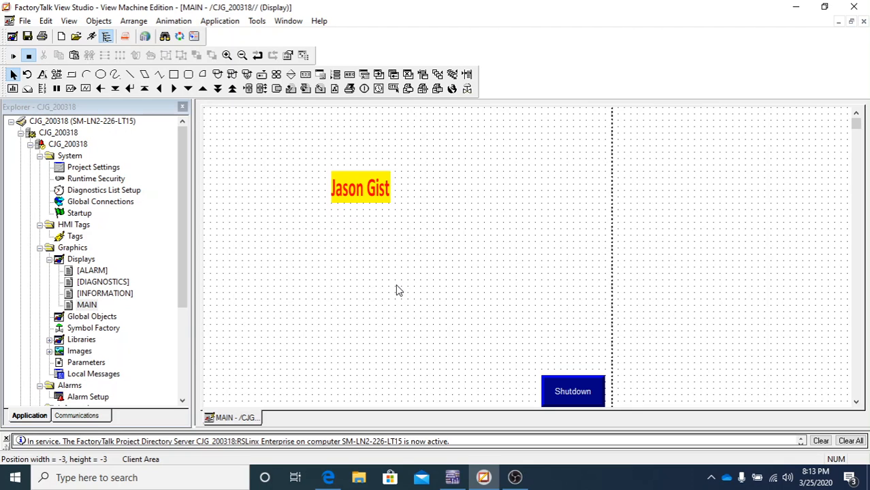
- Select the Line drawing tool from Objects > Drawing
click(99, 21)
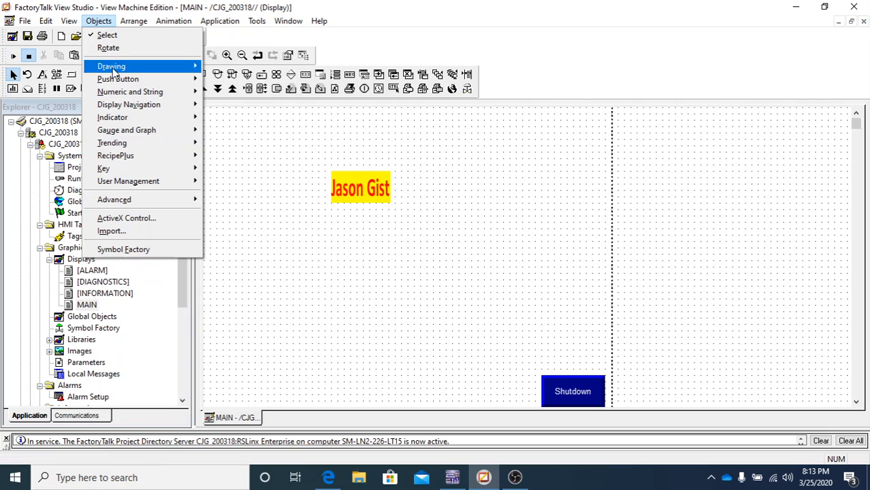
mouse_move(113, 70)
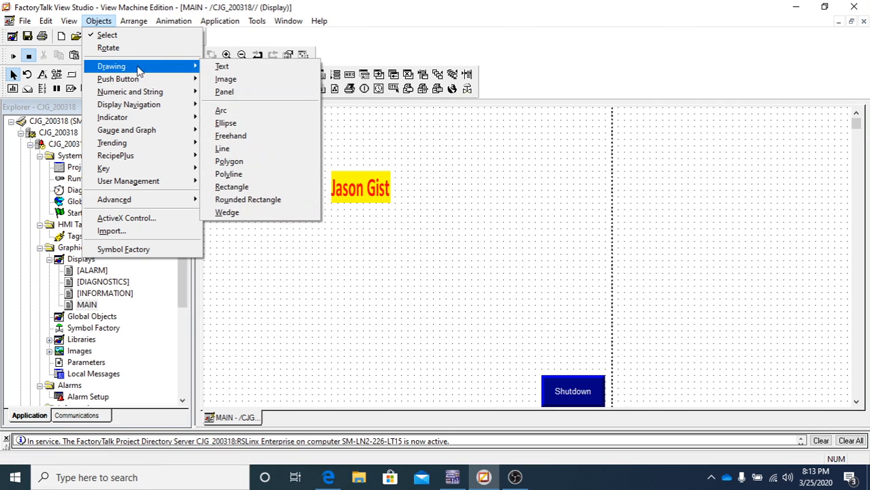
click(230, 150)
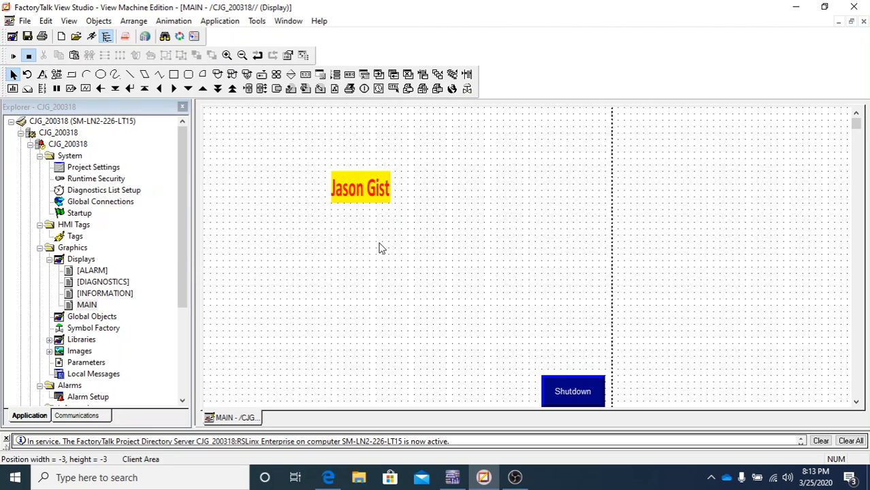